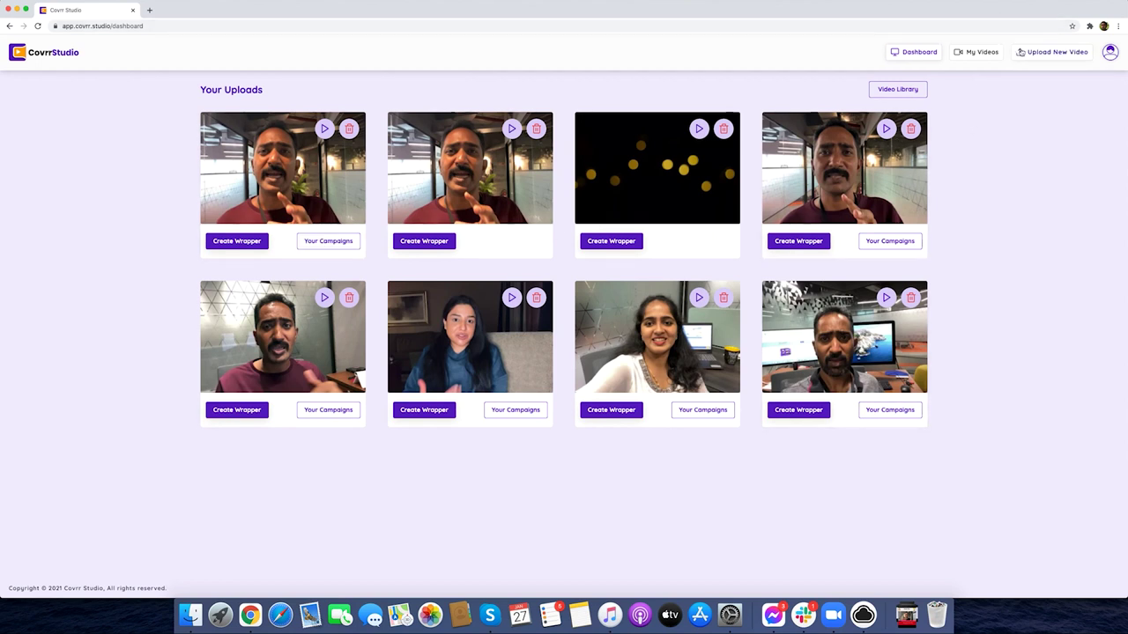
Upload the clip IMG_0795.mp4 from the computer to Covrr Studio
left_click(1021, 51)
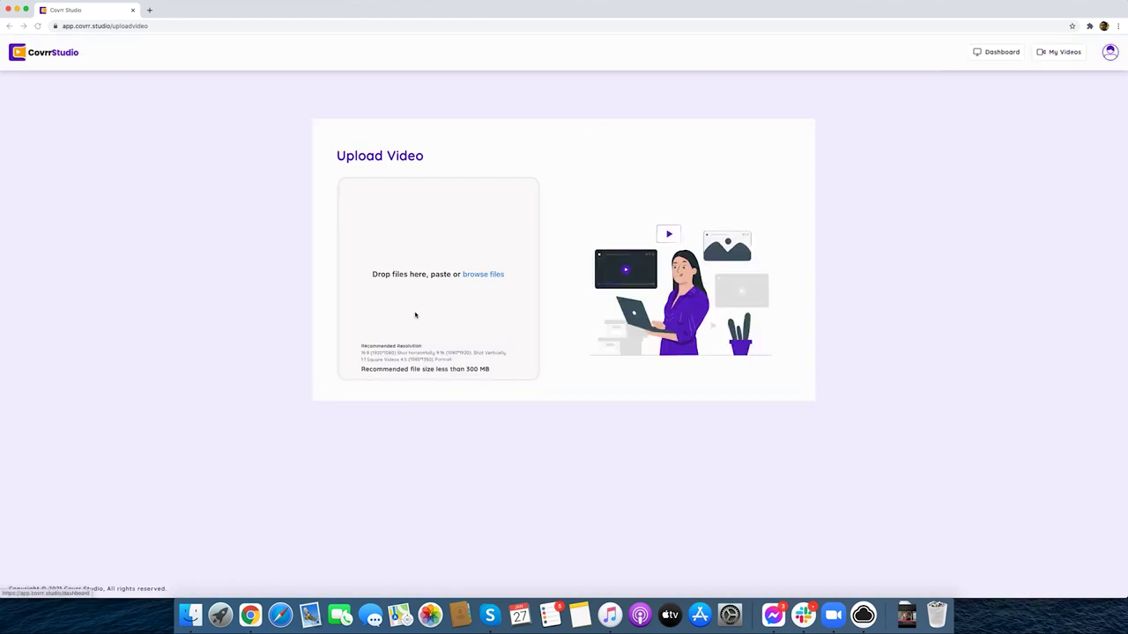
left_click(478, 274)
left_click(507, 75)
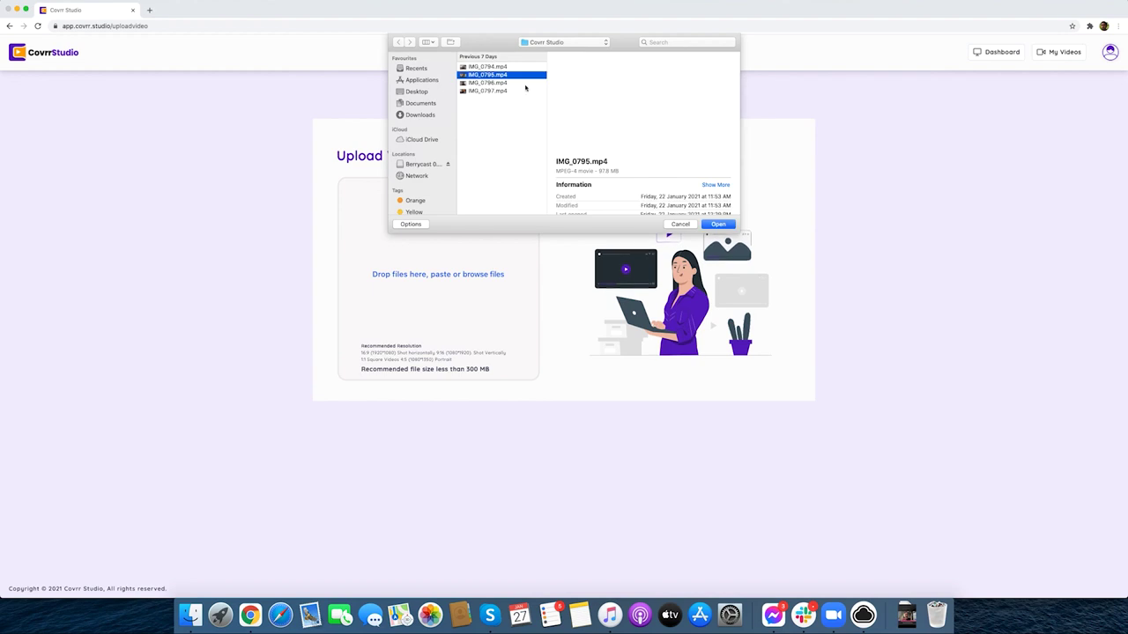
right_click(507, 77)
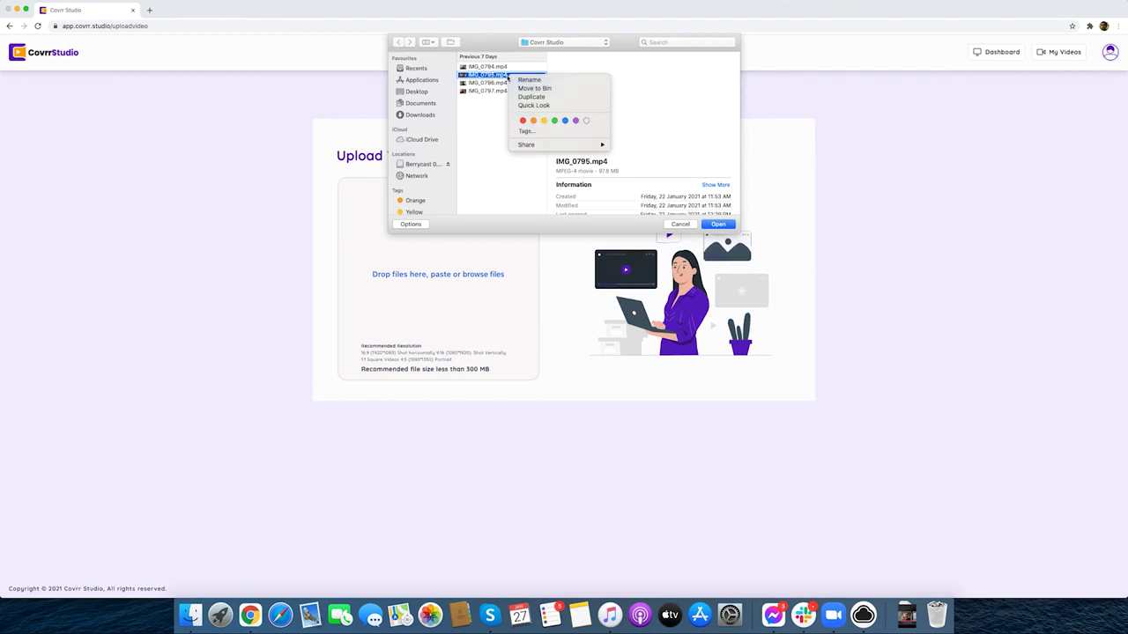
left_click(666, 231)
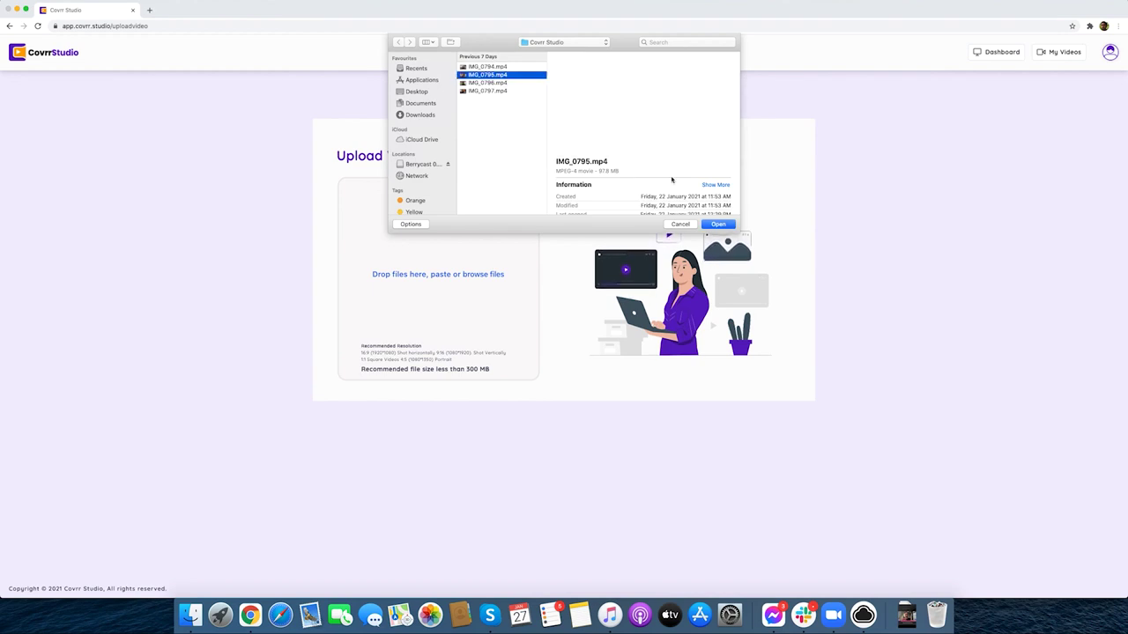
left_click(719, 224)
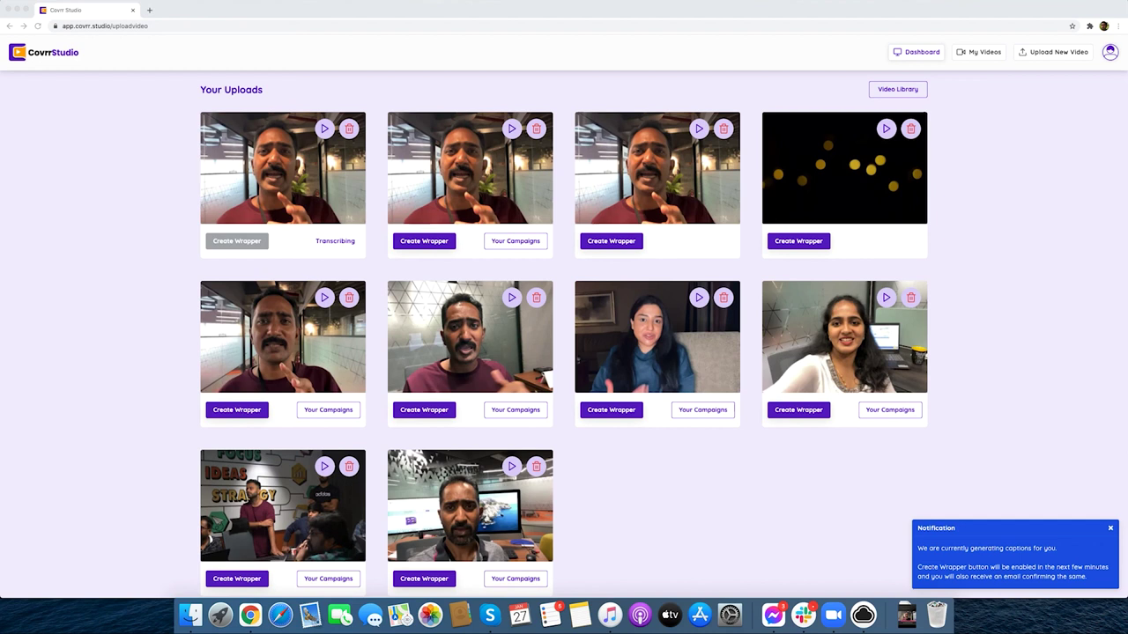
Start a wrapper on the second uploaded clip and browse the template grid
left_click(419, 244)
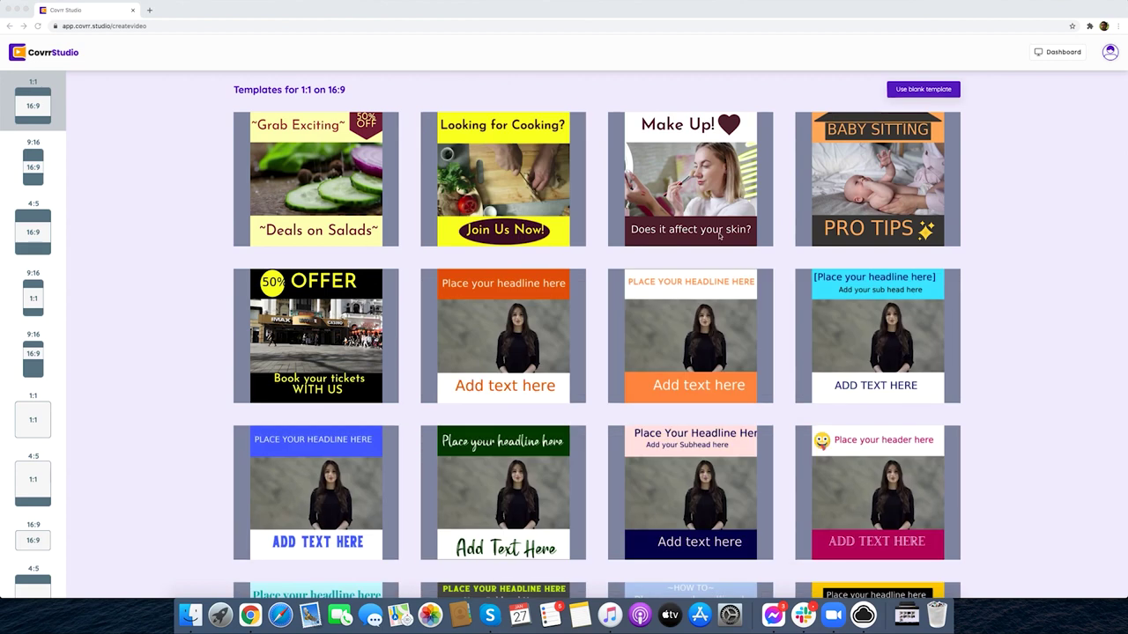
scroll(983, 273, "down", 5)
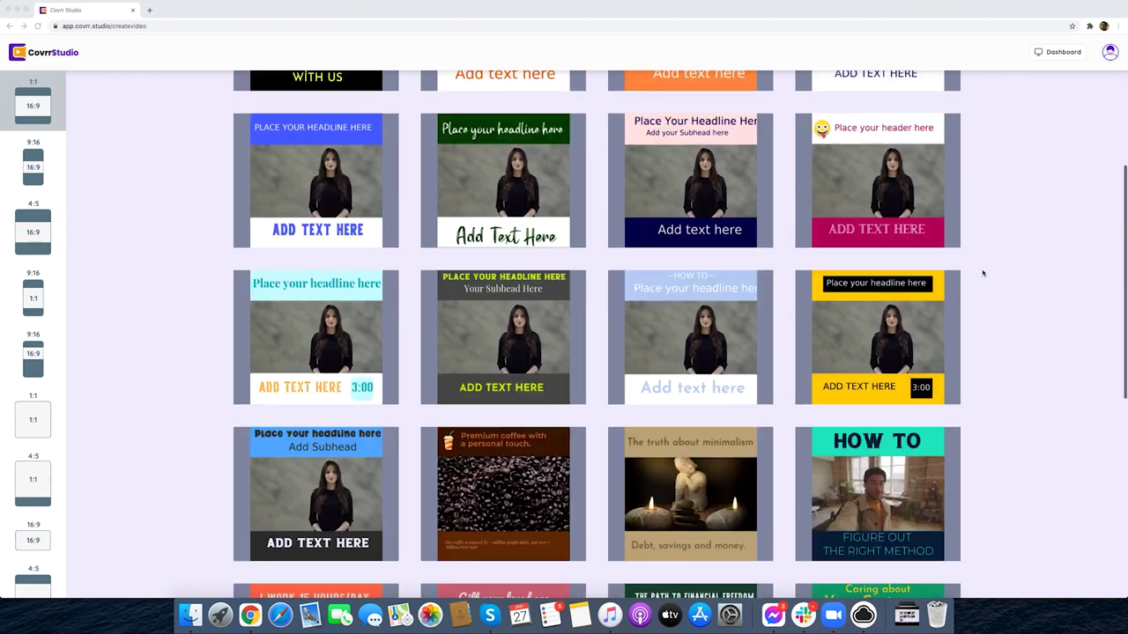
scroll(983, 272, "down", 5)
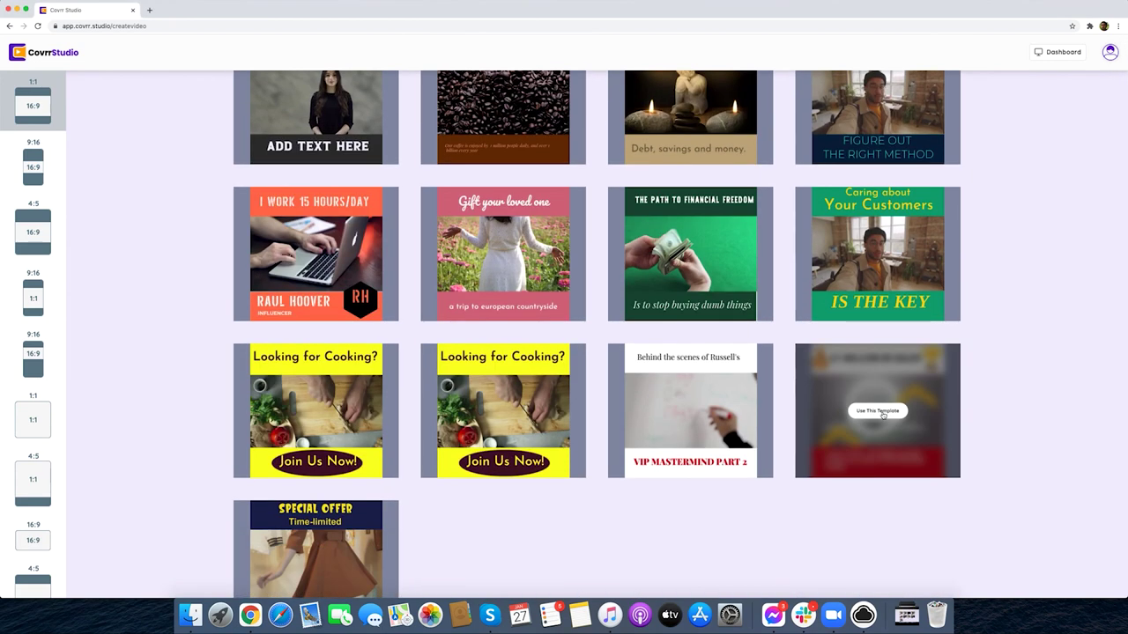
Apply the trophy sales template and change its headline to a centred 'Watch this' at size 56
left_click(877, 410)
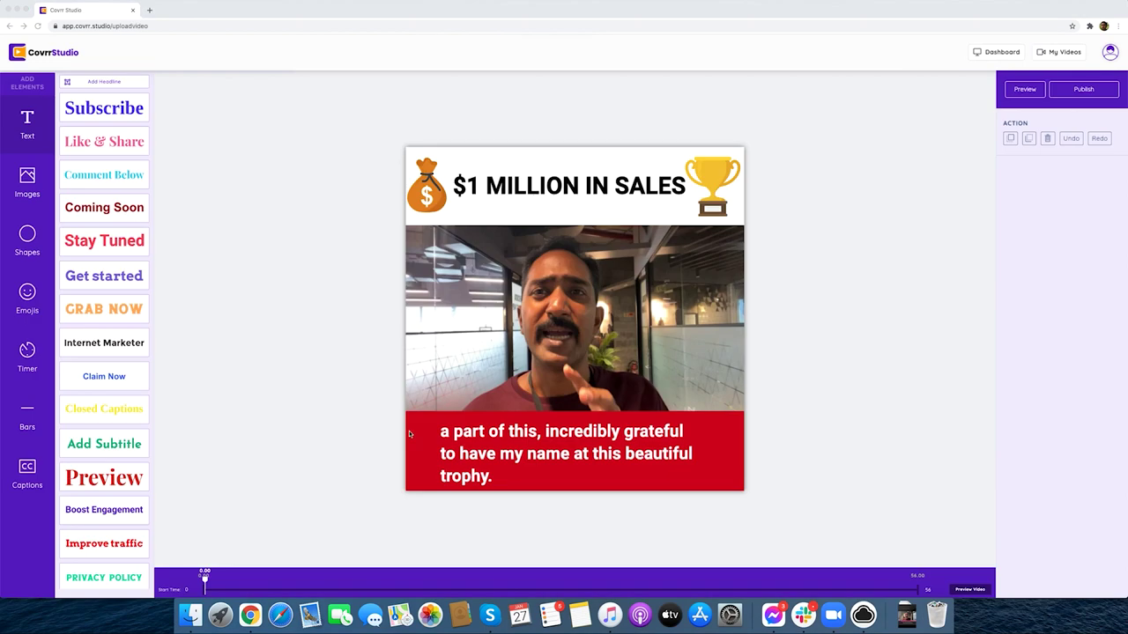
left_click(539, 185)
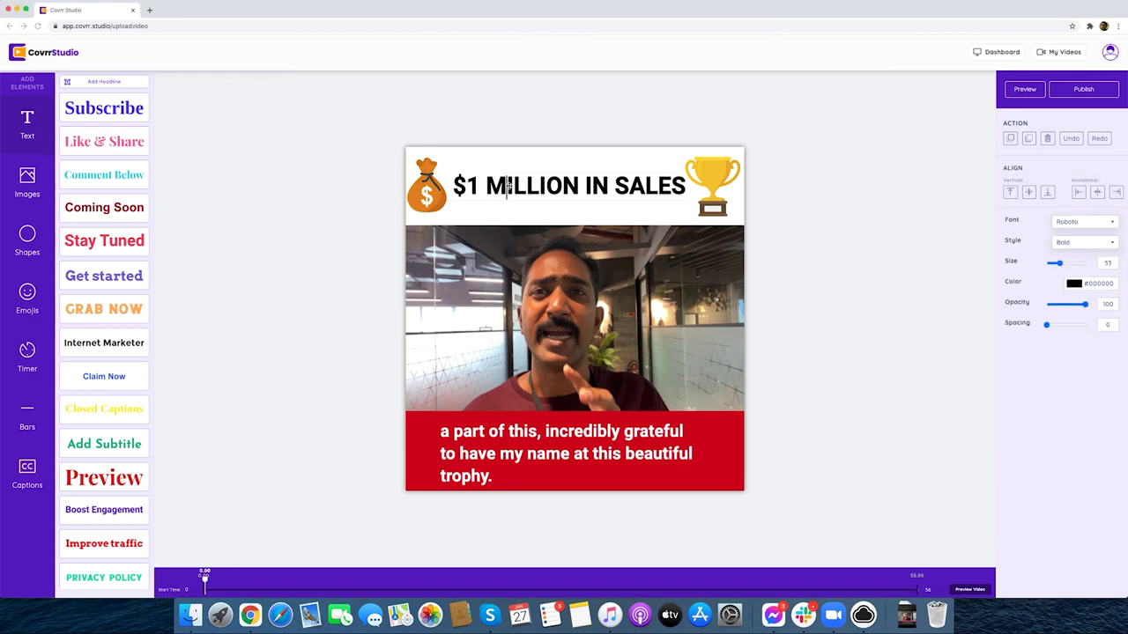
triple_click(515, 185)
type("Wa")
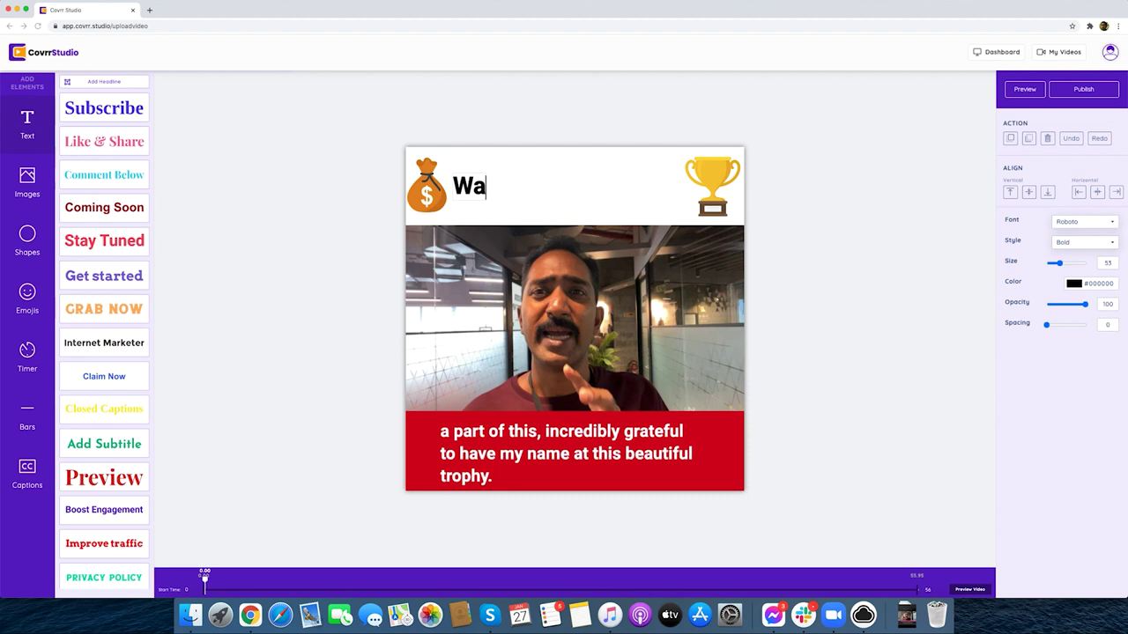
type("tch this")
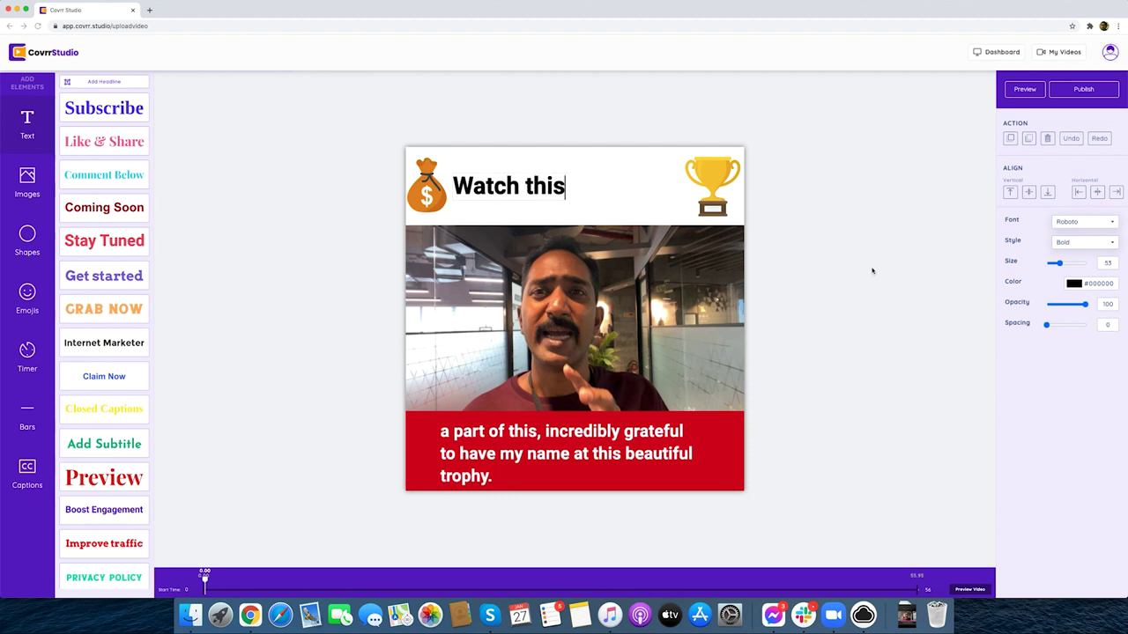
left_click(589, 195)
left_click(500, 183)
mouse_move(500, 183)
left_mouse_down()
mouse_move(541, 183)
mouse_move(511, 187)
left_mouse_up()
left_click(610, 216)
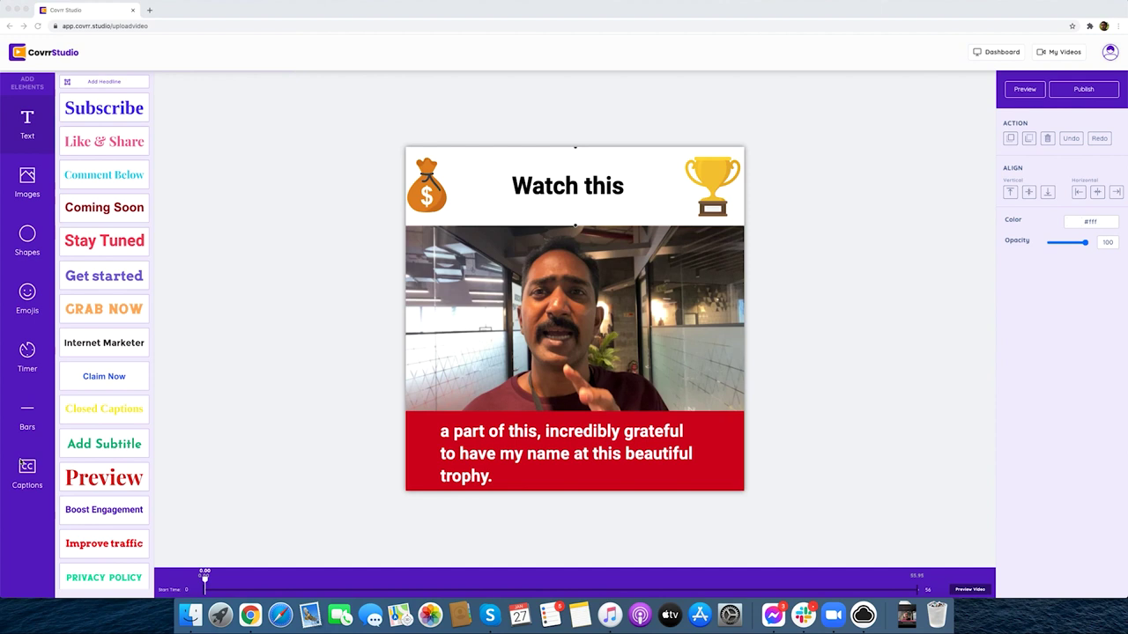
Generate automatic captions instead of an SRT file, and review the timed caption entries
left_click(27, 471)
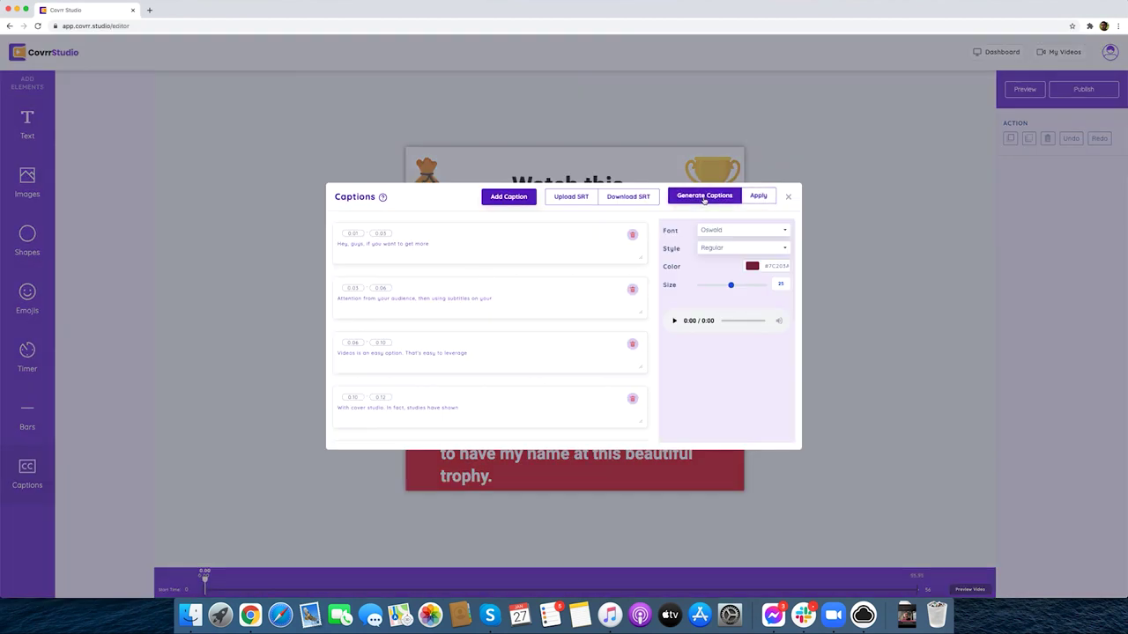
left_click(704, 196)
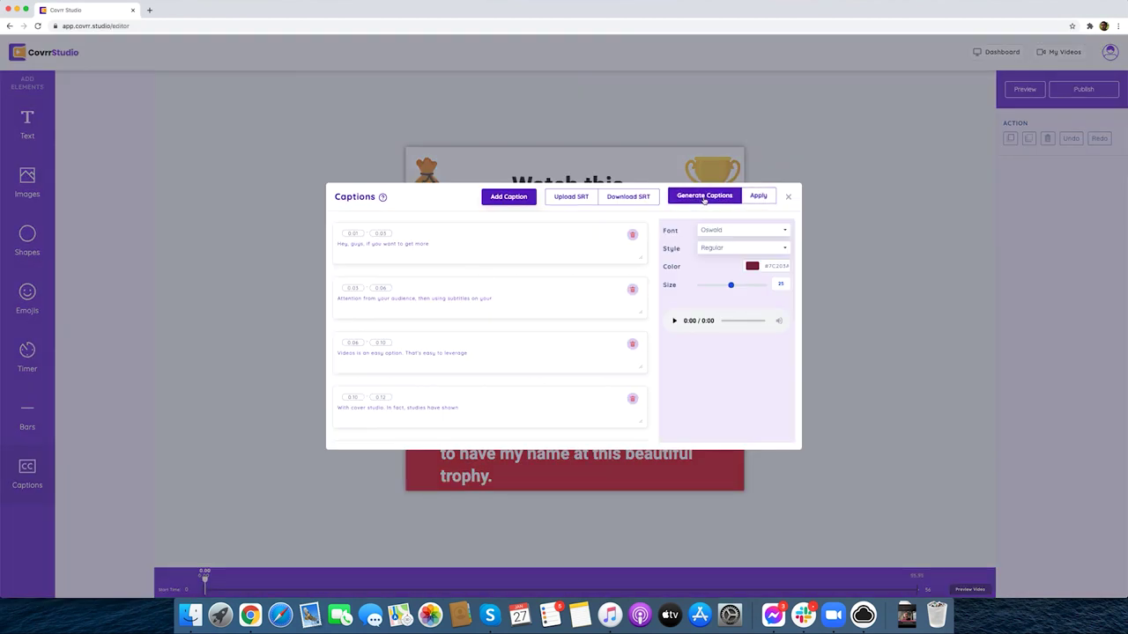
left_click(590, 197)
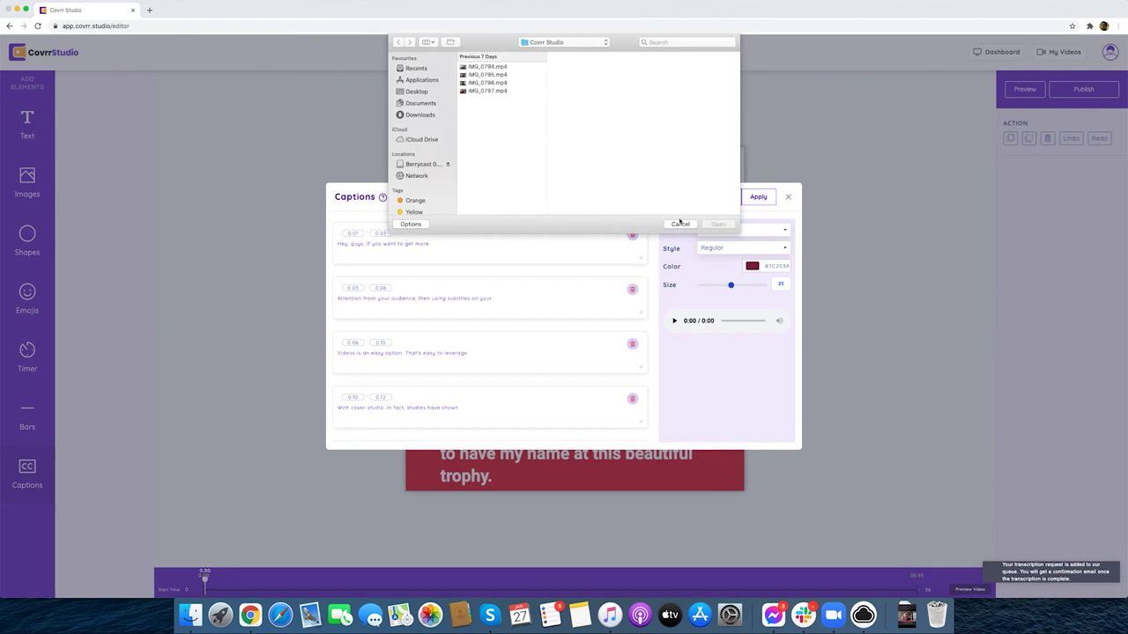
left_click(679, 224)
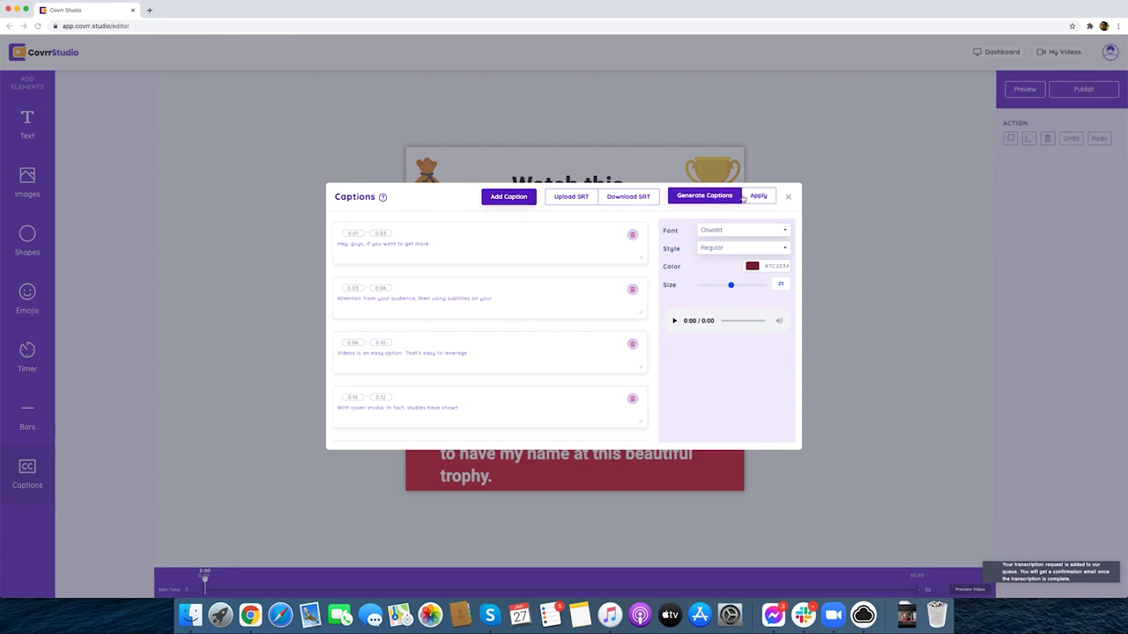
scroll(506, 252, "down", 10)
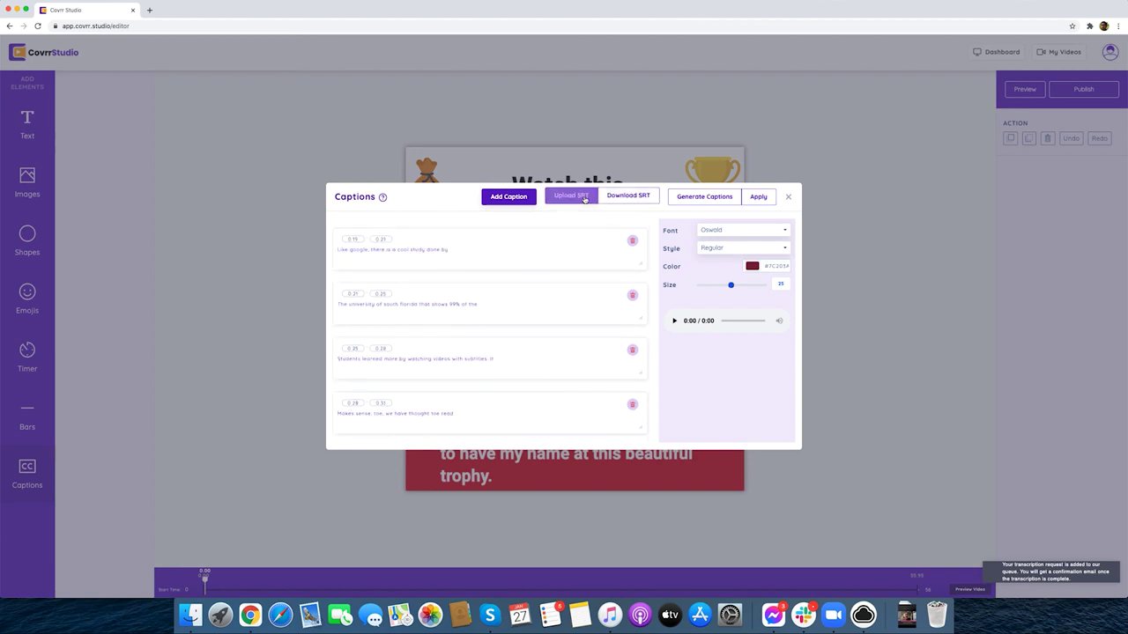
scroll(543, 265, "up", 10)
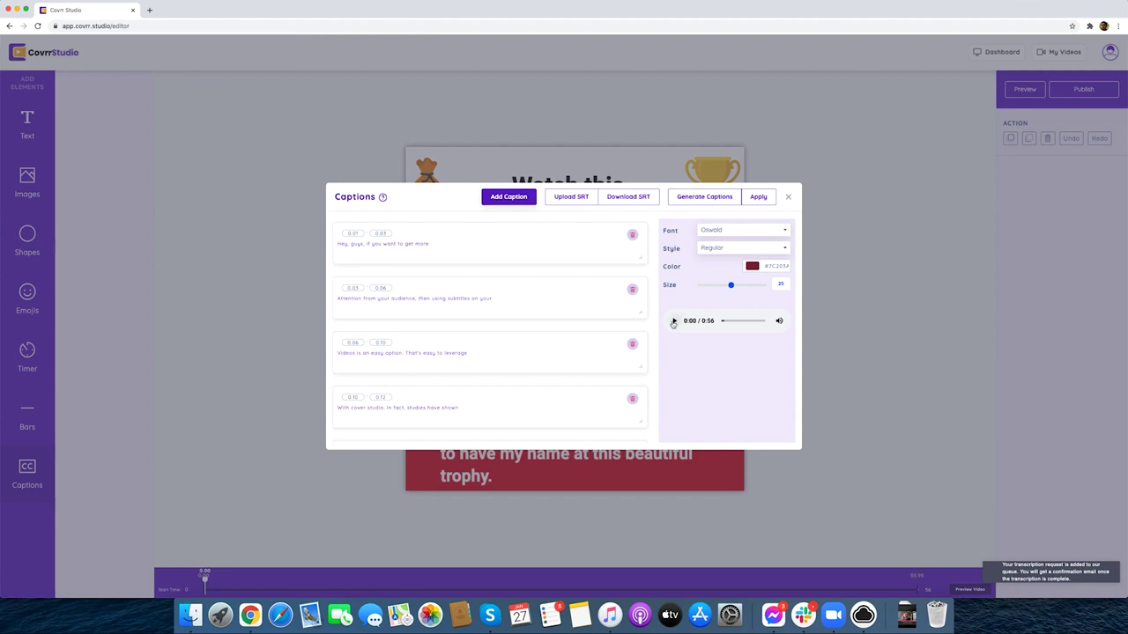
Place a purple progress bar above the captions, lasting until 56.00 seconds
left_click(789, 199)
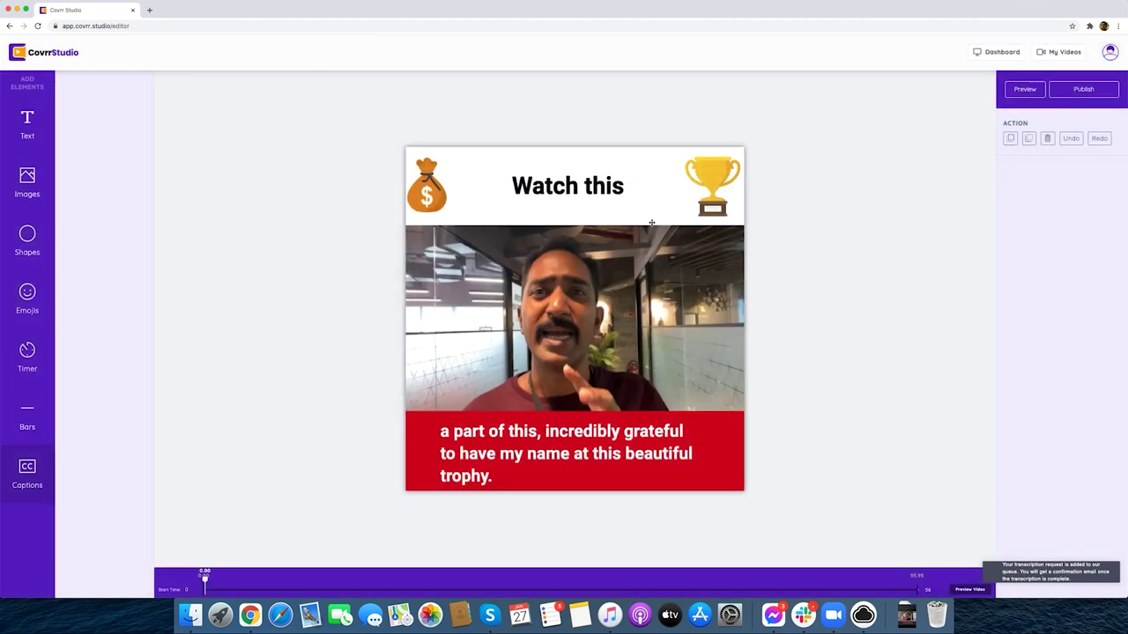
left_click(27, 407)
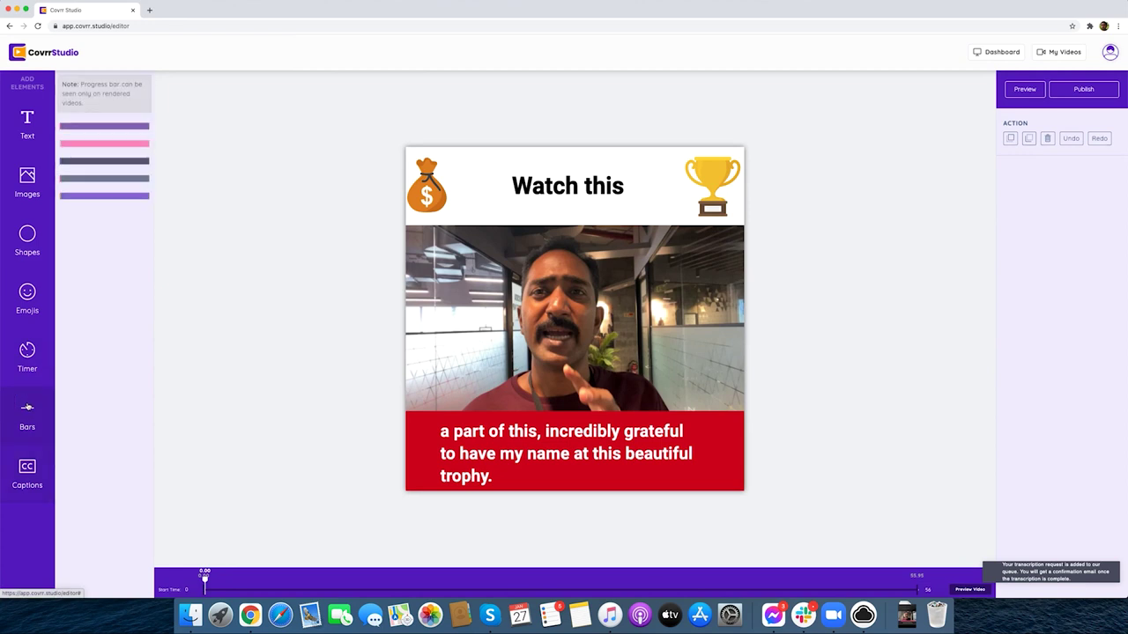
mouse_move(104, 128)
left_mouse_down()
mouse_move(470, 379)
mouse_move(472, 407)
left_mouse_up()
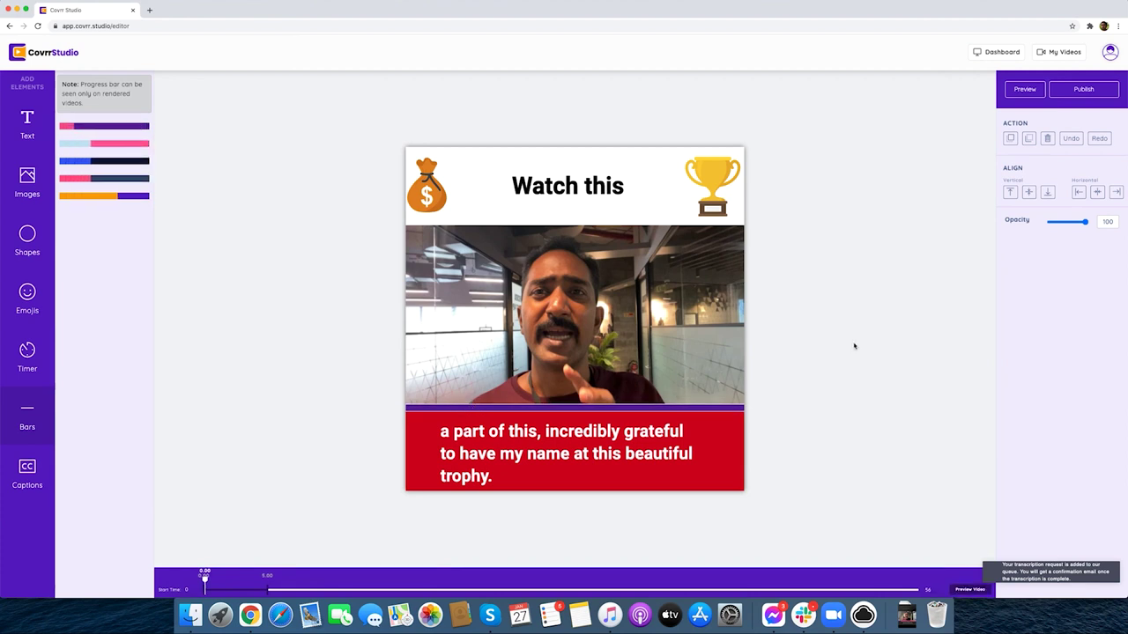
left_click(442, 405)
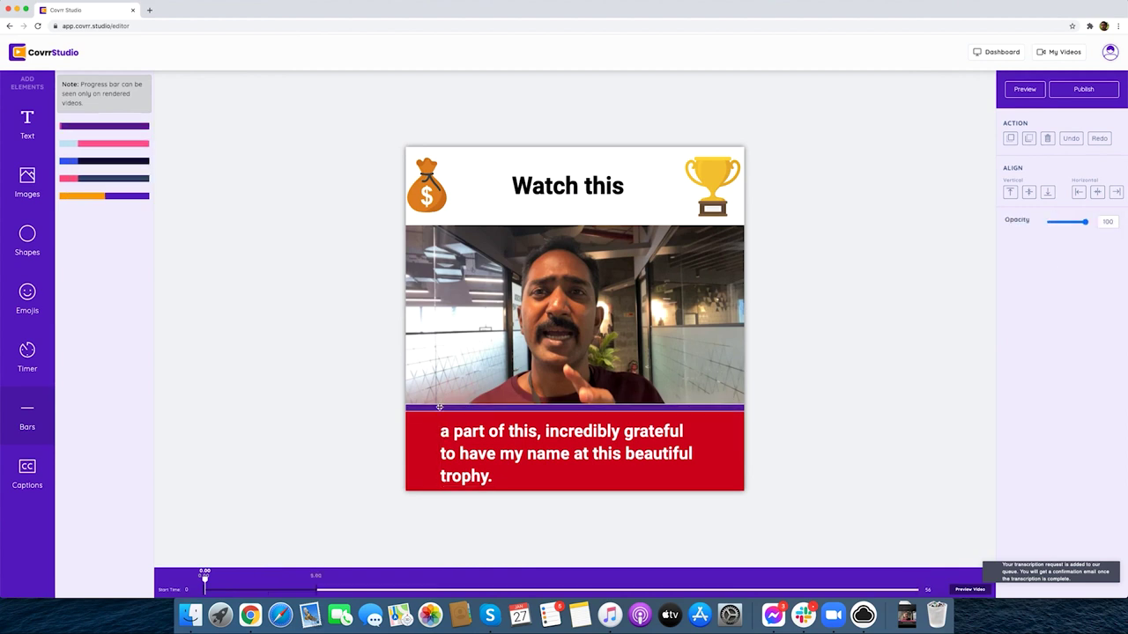
left_click_drag(276, 593, 917, 590)
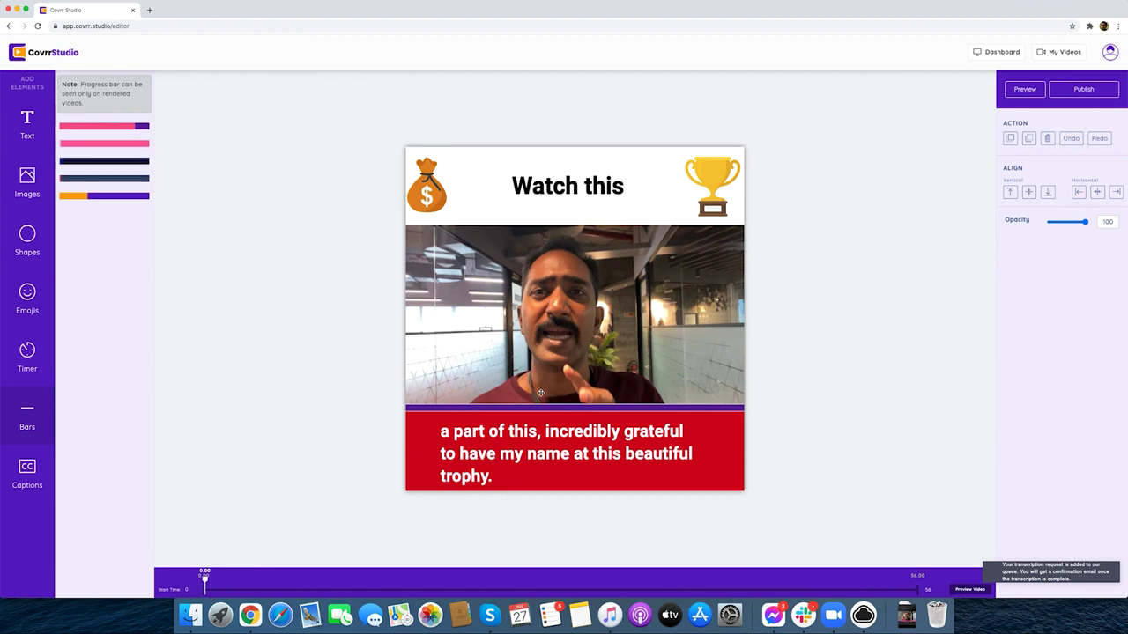
left_click(27, 357)
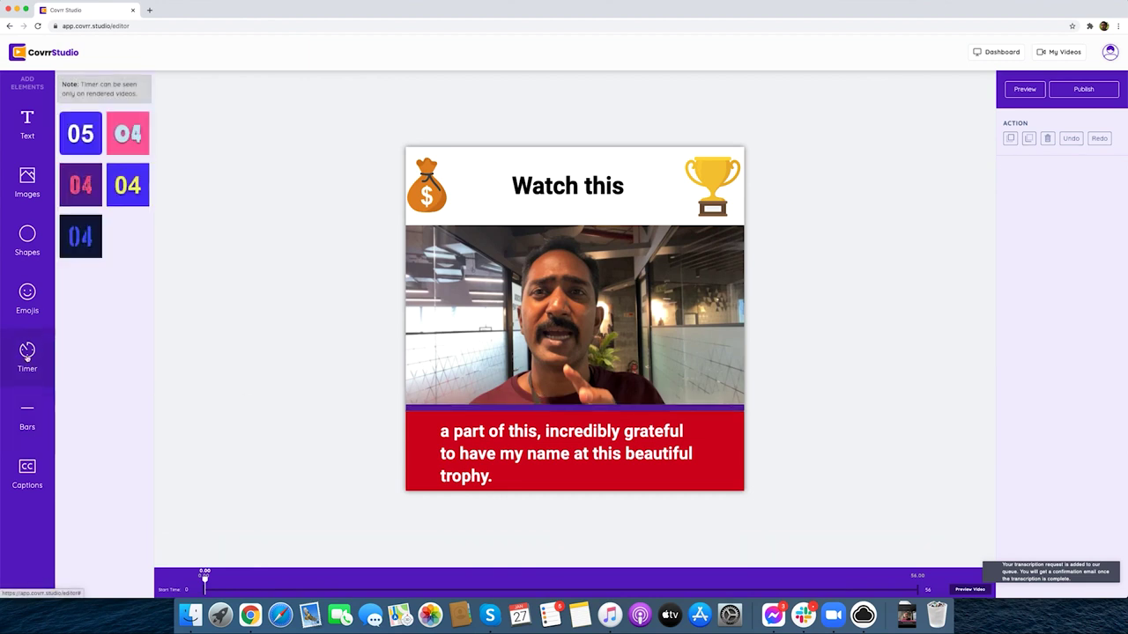
Add the first countdown timer style on the right, showing until 43.29 seconds
left_click(76, 234)
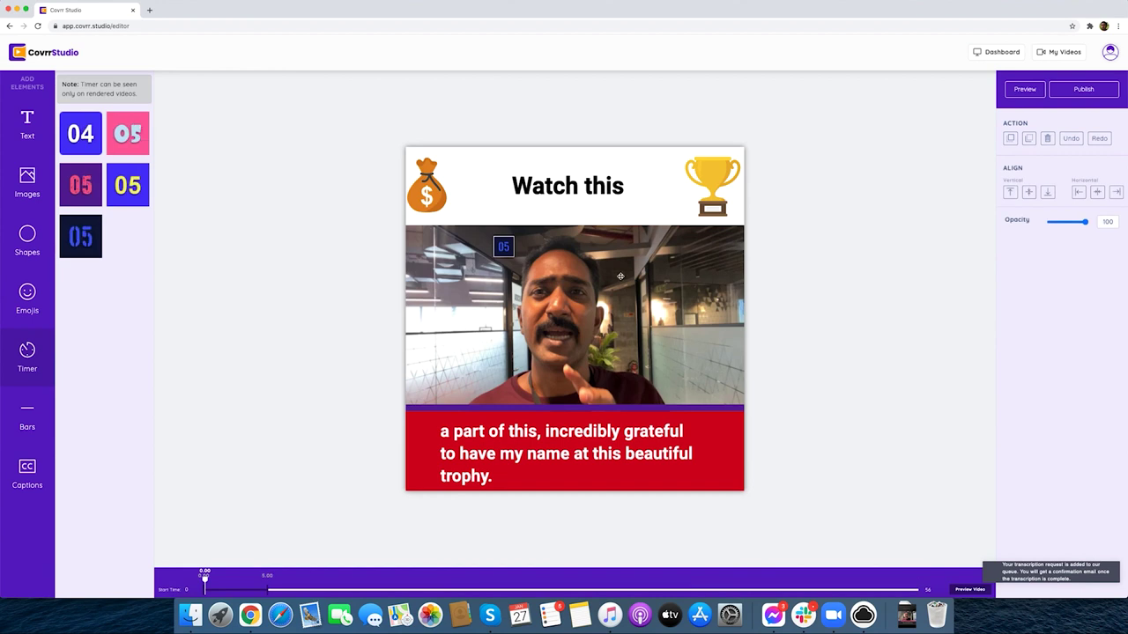
left_click_drag(503, 246, 718, 307)
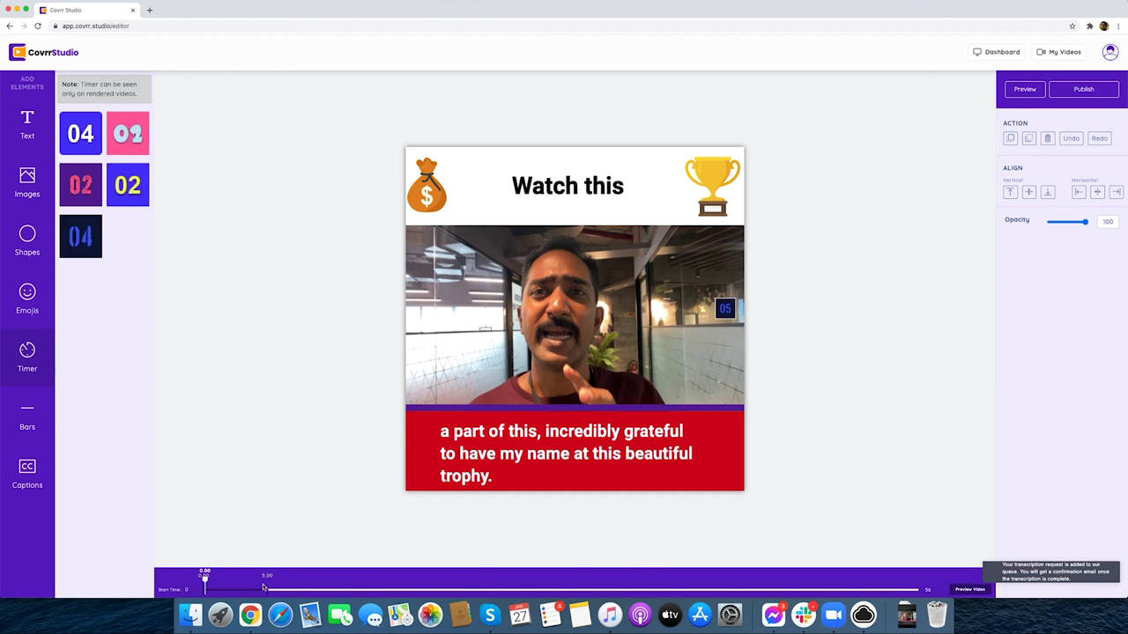
left_click_drag(268, 588, 917, 589)
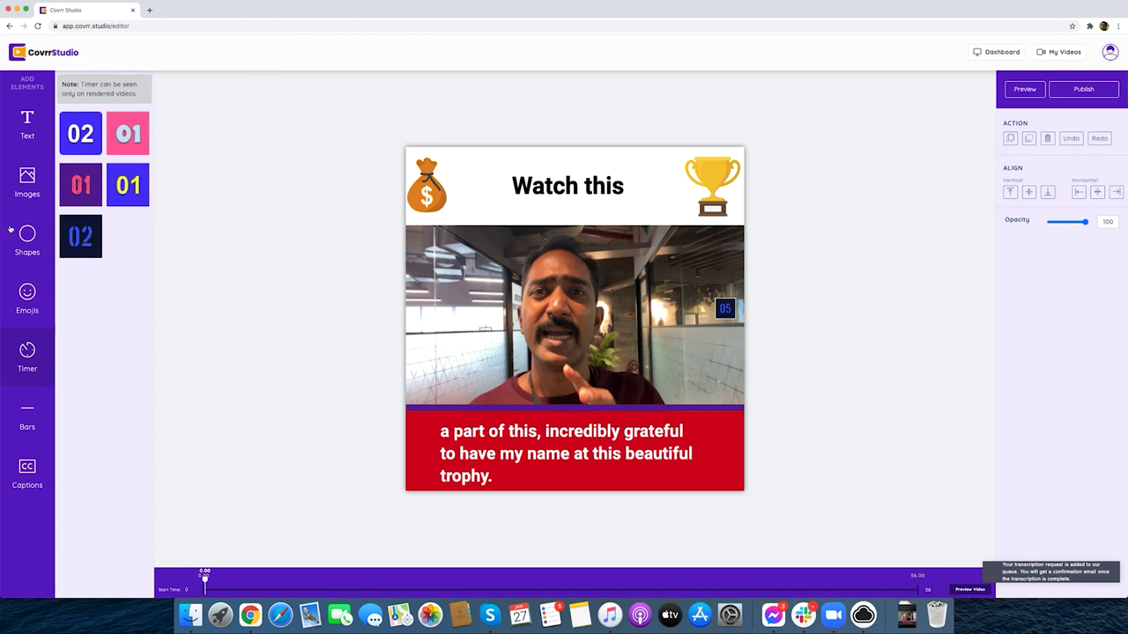
Browse Images and Shapes, then open the Static Emojis panel
left_click(23, 192)
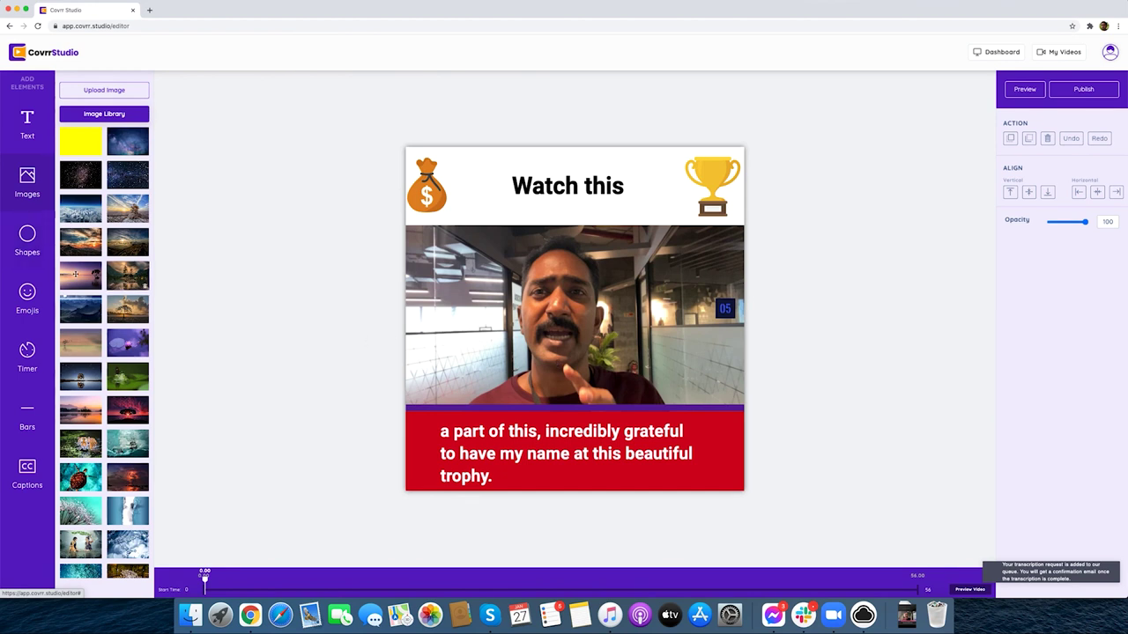
left_click(26, 234)
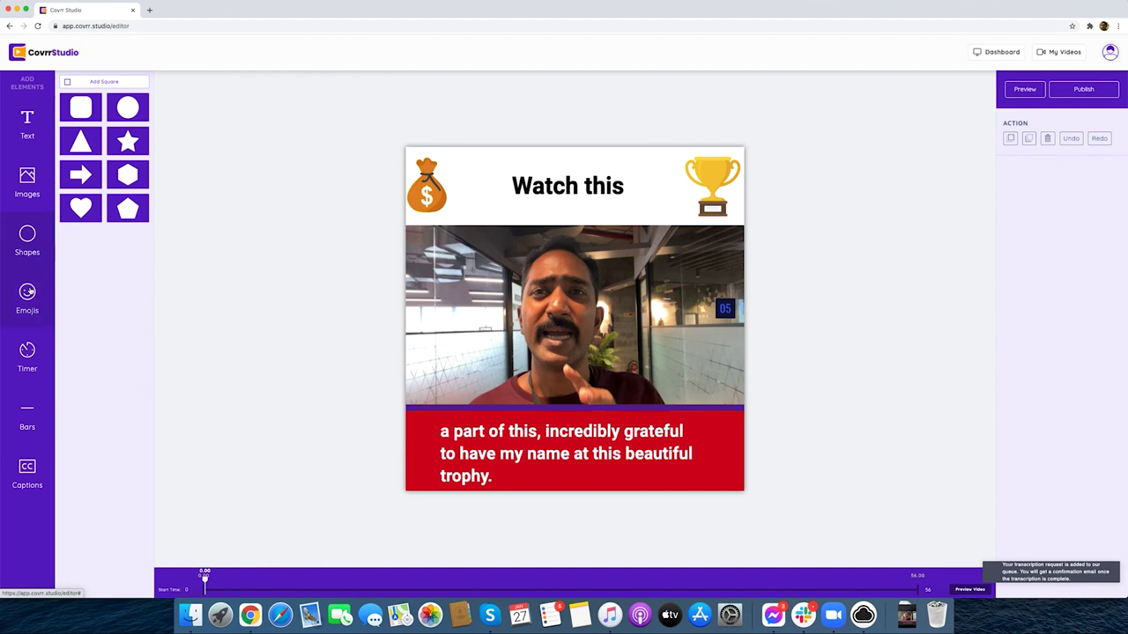
left_click(28, 292)
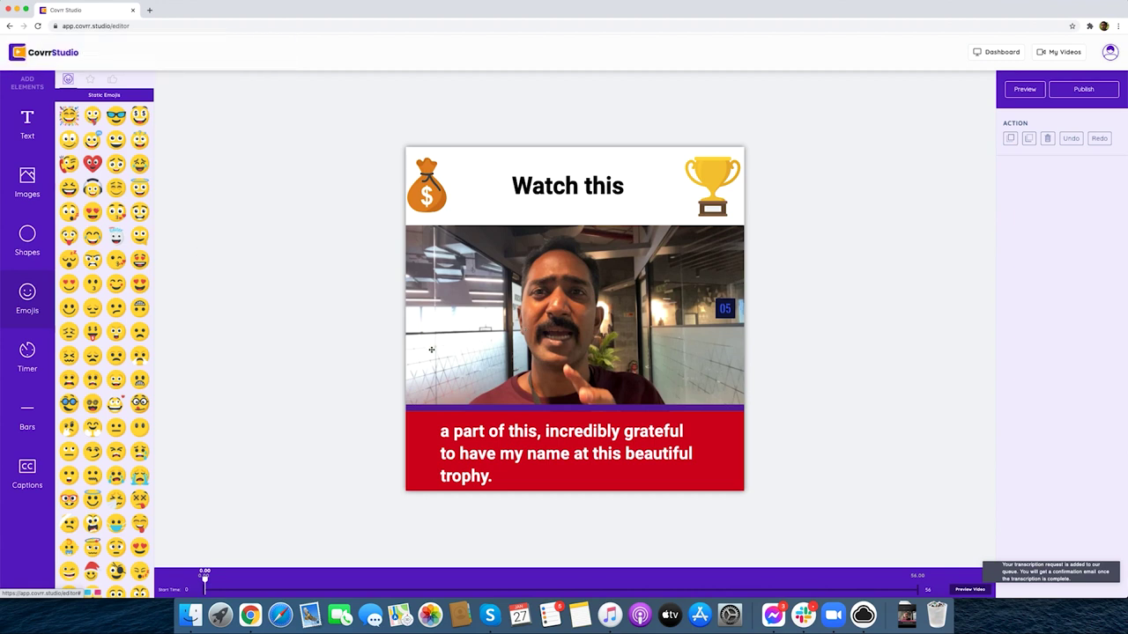
Delete the countdown timer and scroll through the emoji library
left_click(723, 306)
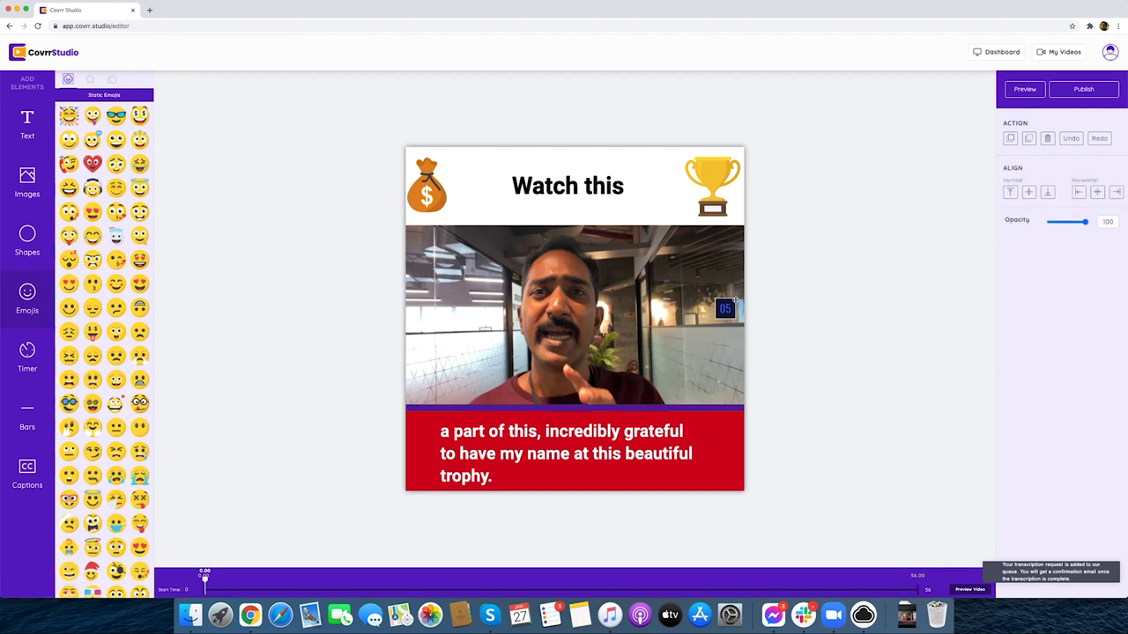
left_click(1046, 139)
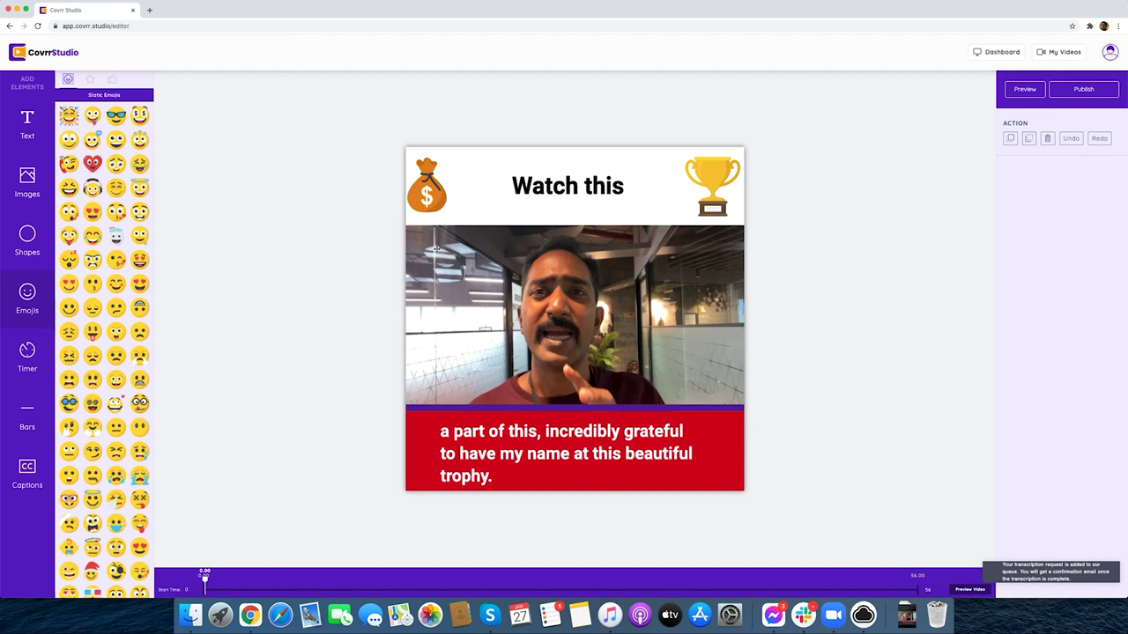
scroll(135, 257, "down", 5)
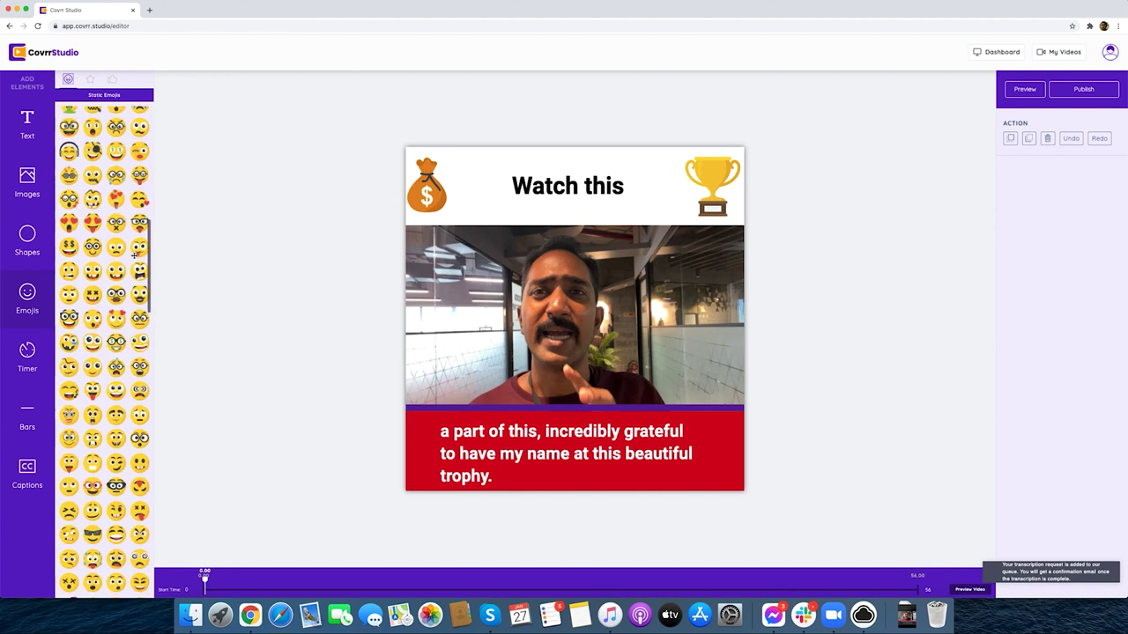
scroll(136, 256, "down", 5)
scroll(137, 254, "down", 5)
scroll(137, 254, "up", 5)
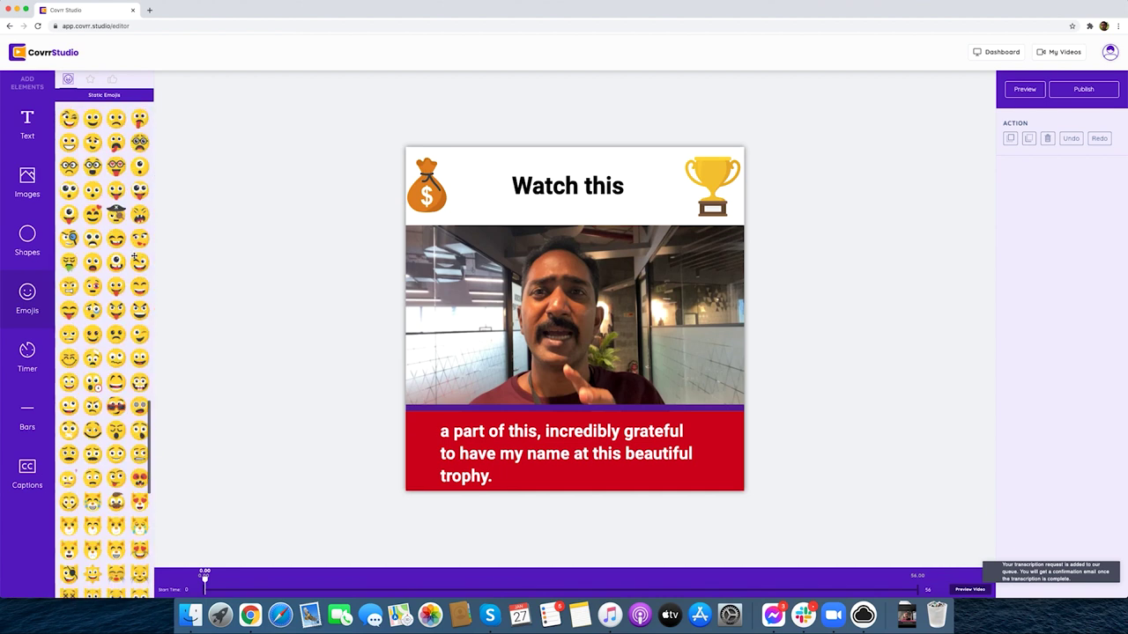
scroll(135, 254, "up", 5)
scroll(134, 255, "up", 5)
scroll(134, 257, "up", 5)
scroll(133, 255, "down", 3)
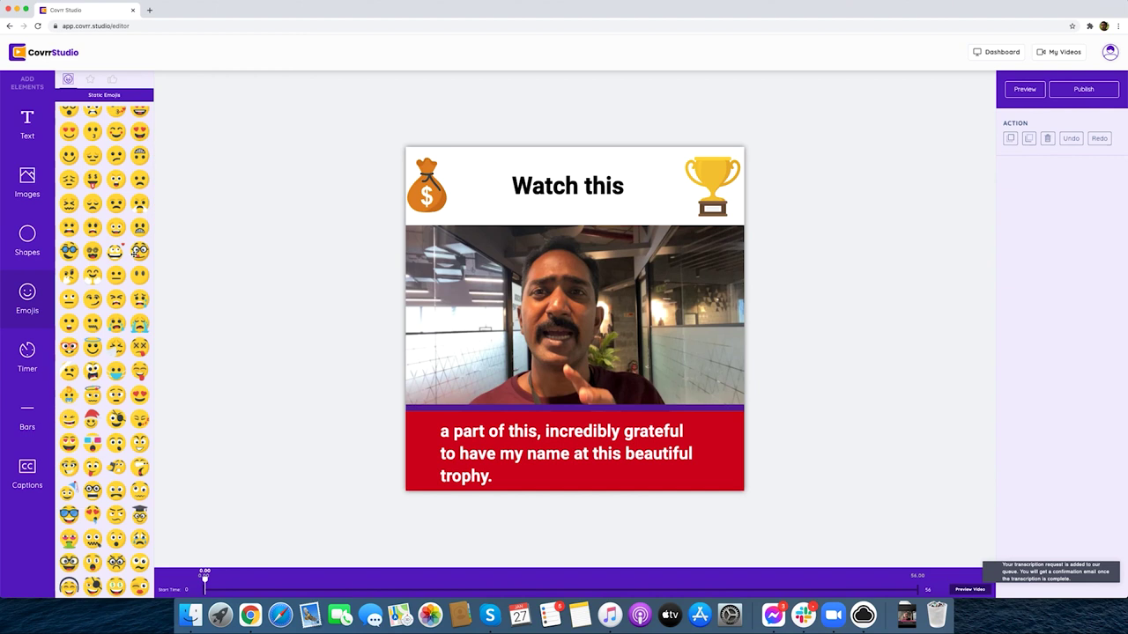
scroll(135, 253, "up", 3)
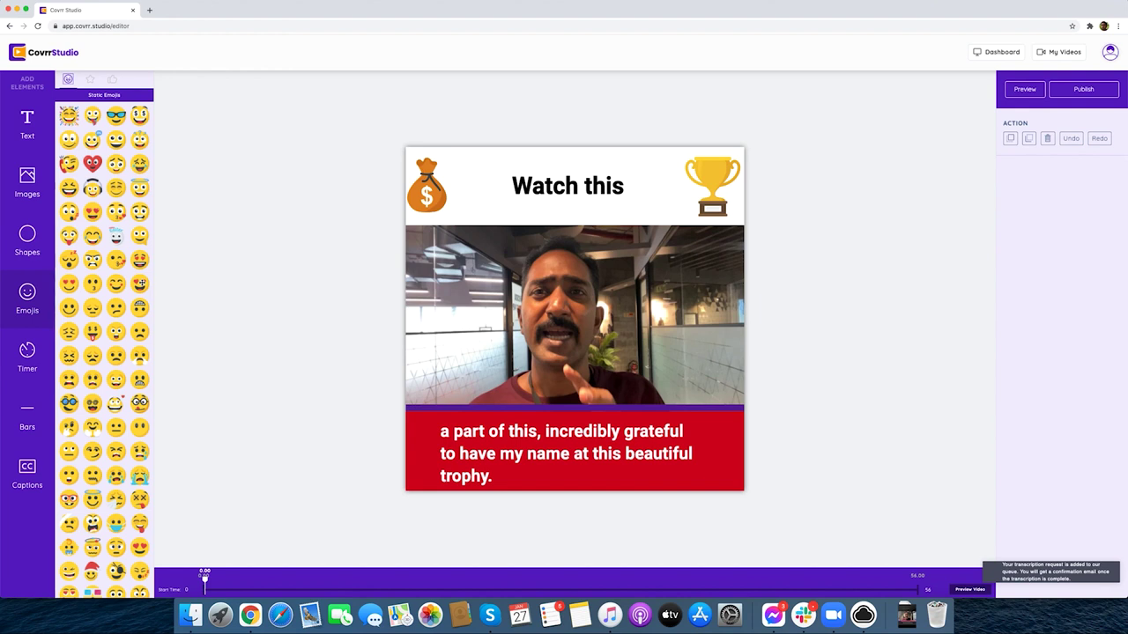
Add a small heart-eyes emoji on the right side of the video
left_click(141, 283)
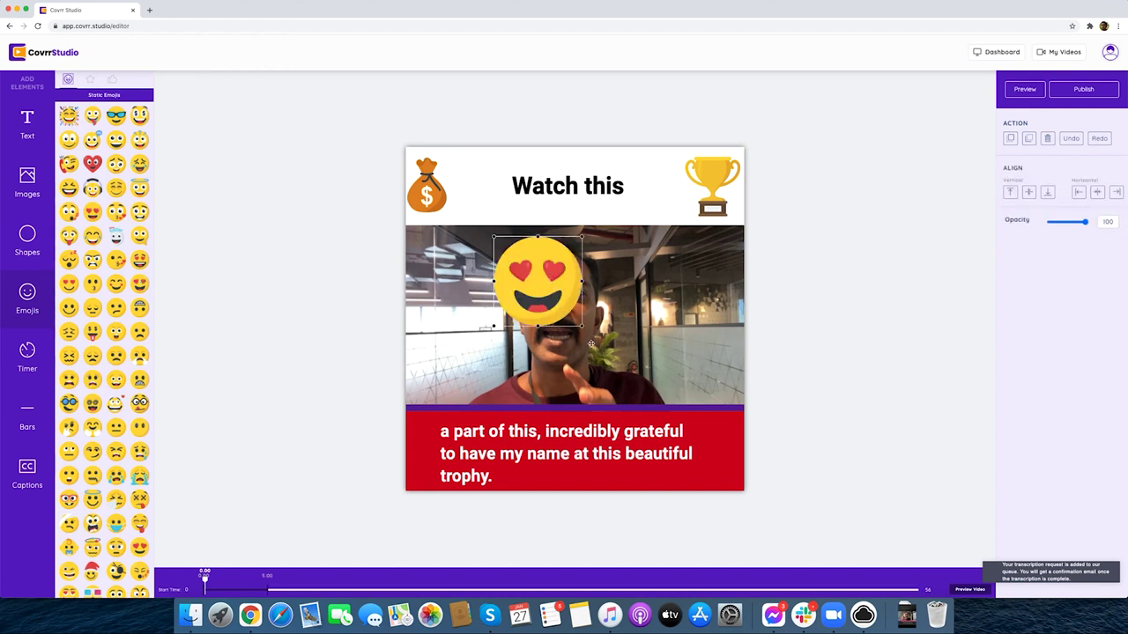
left_click_drag(581, 326, 567, 312)
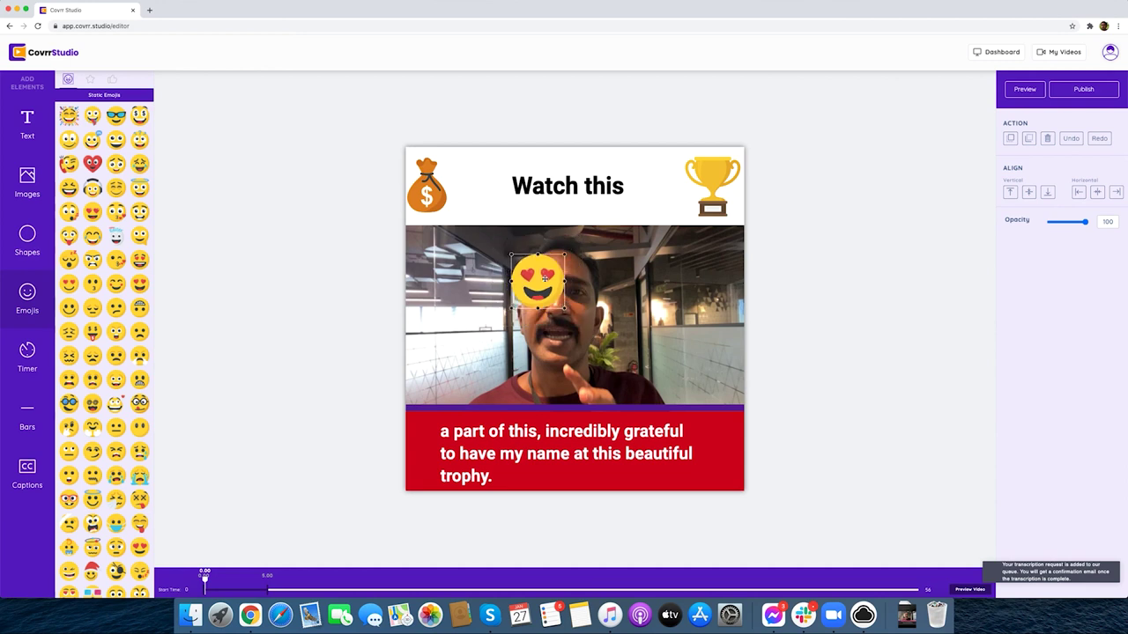
left_click_drag(542, 275, 689, 308)
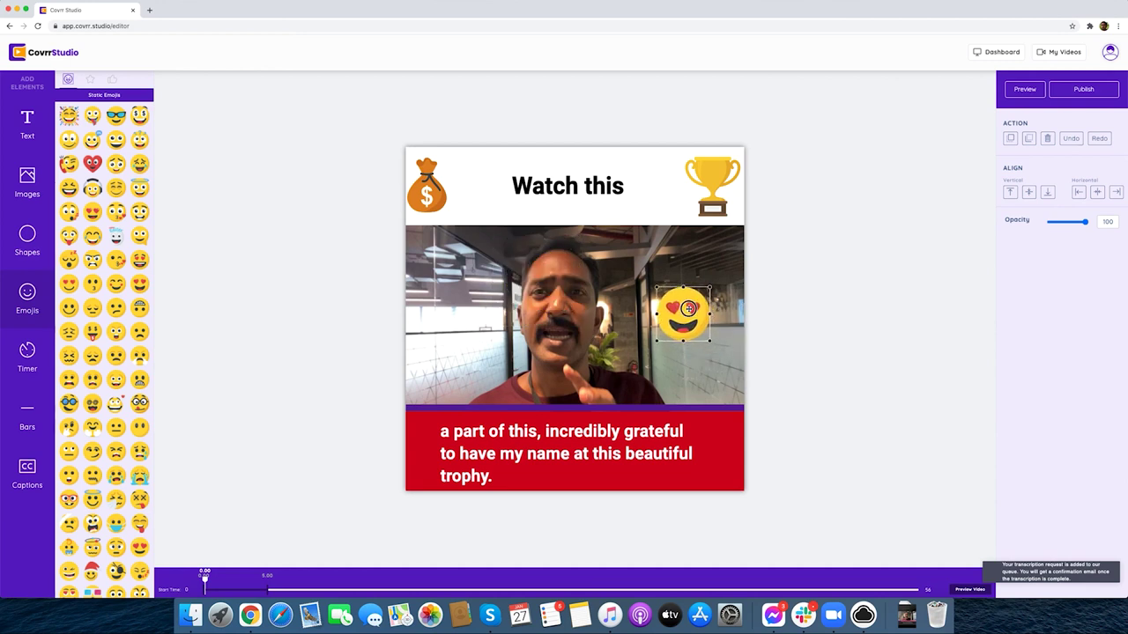
left_click(894, 271)
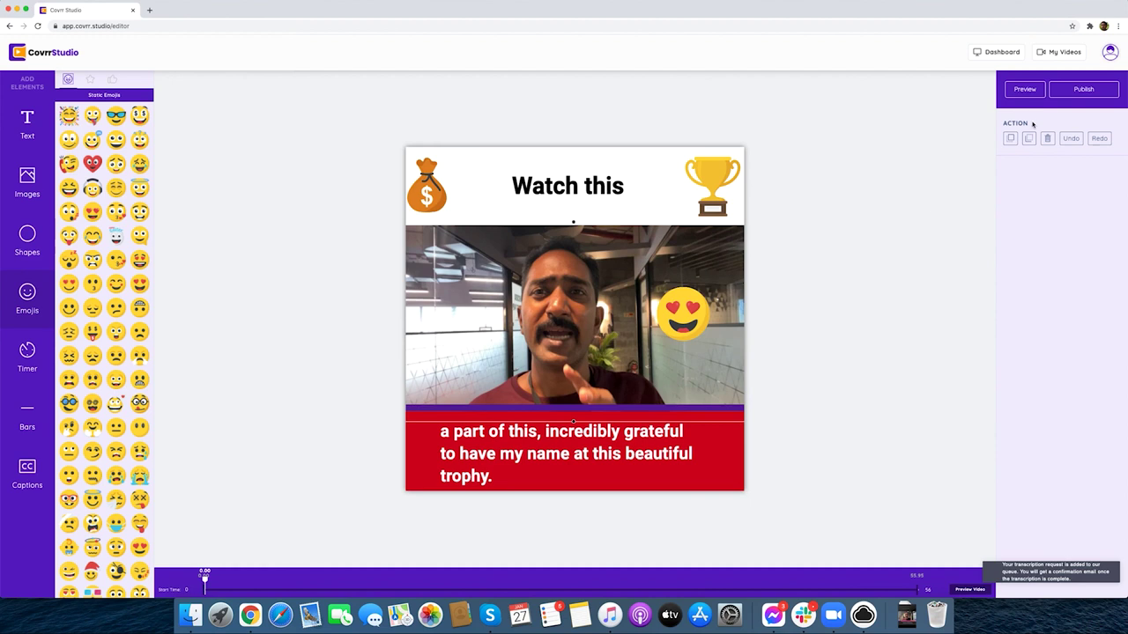
Publish the video for rendering, then view My Videos
left_click(1090, 89)
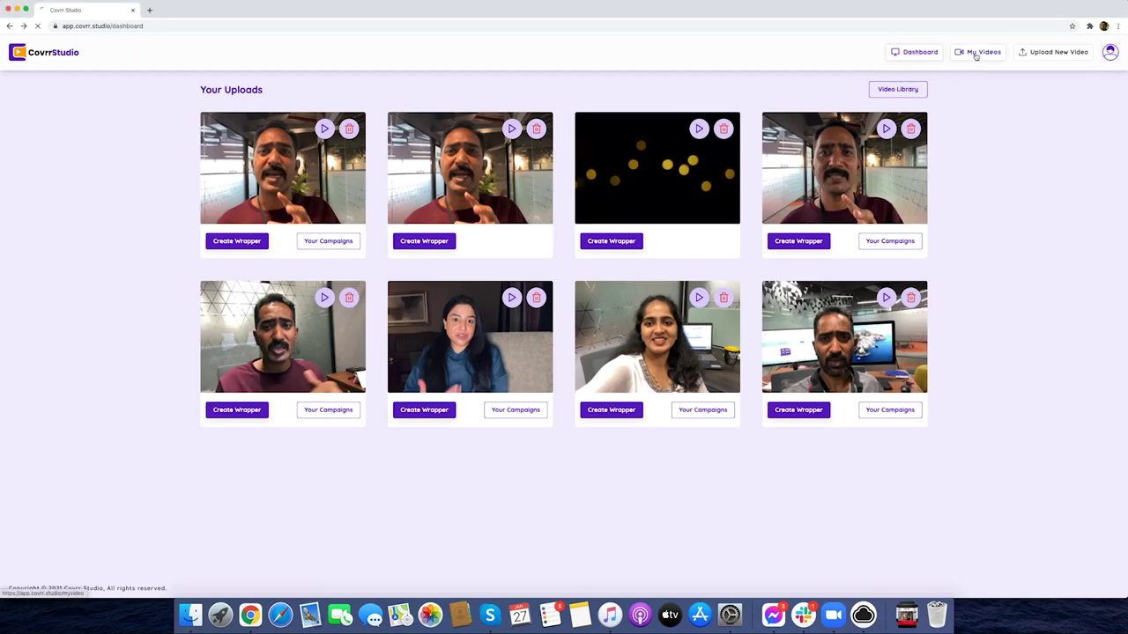
left_click(976, 52)
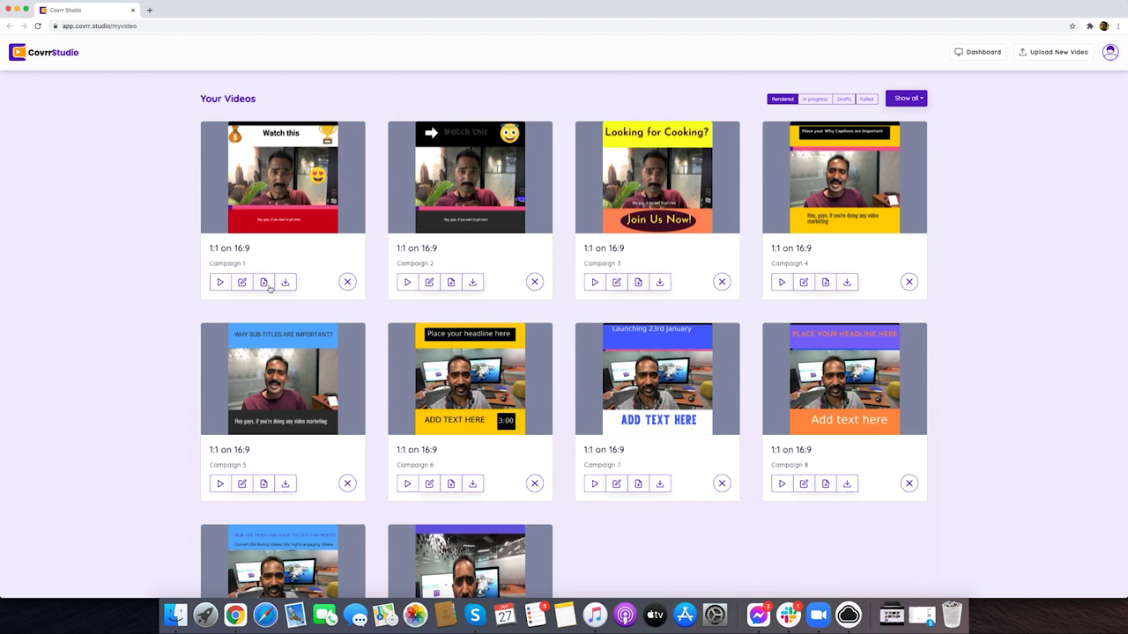
Preview Campaign 1's 'Watch this' video, then download it as an mp4
left_click(219, 282)
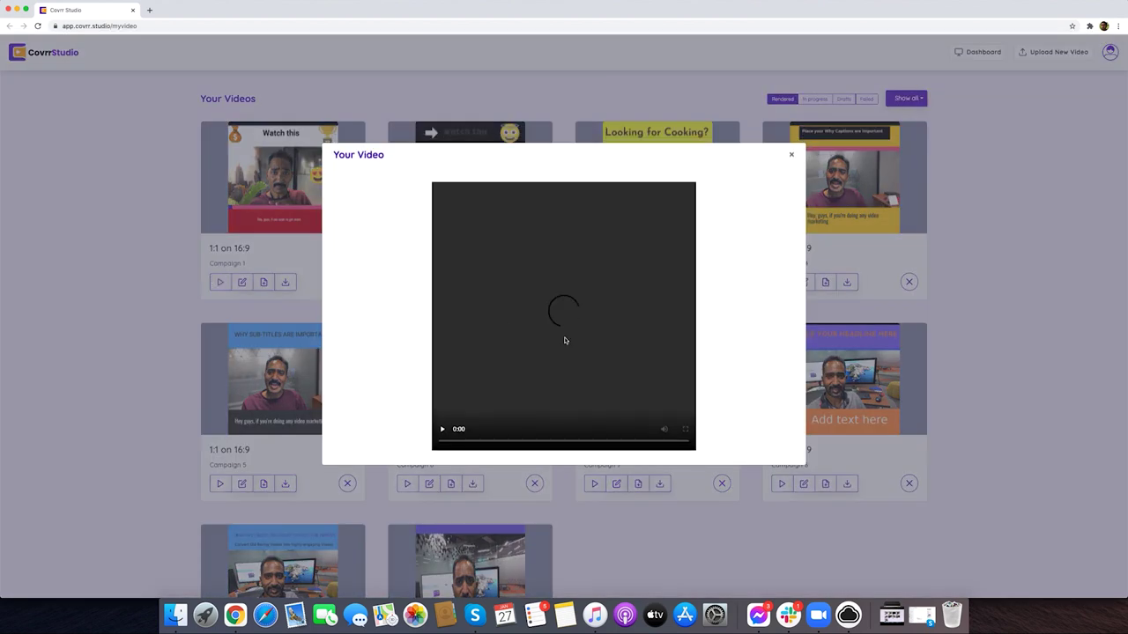
left_click(443, 430)
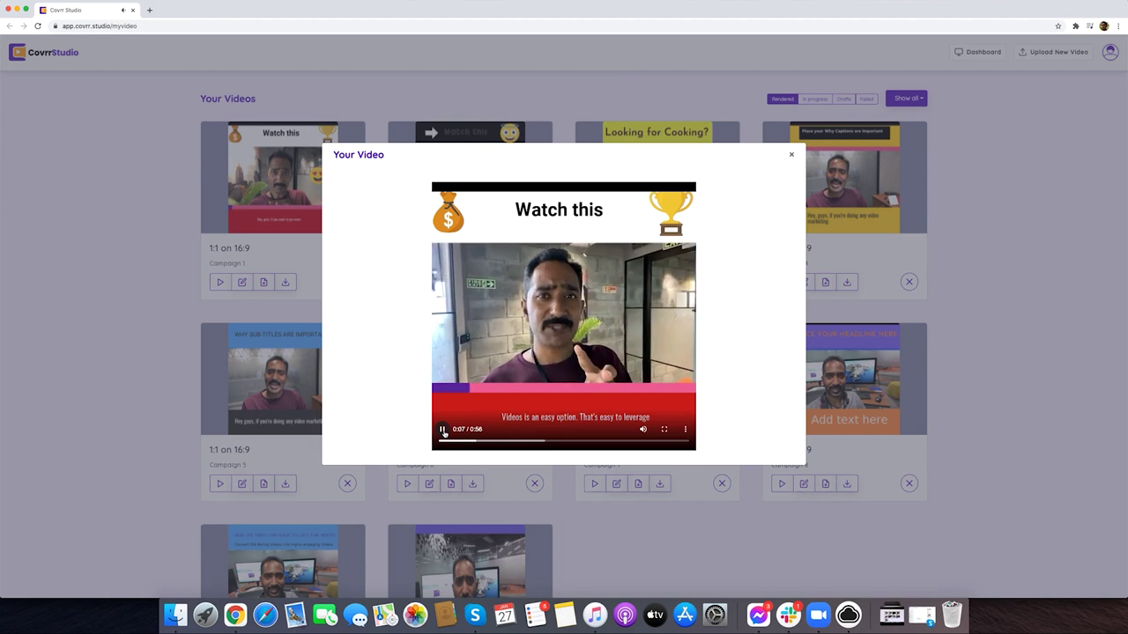
left_click(443, 430)
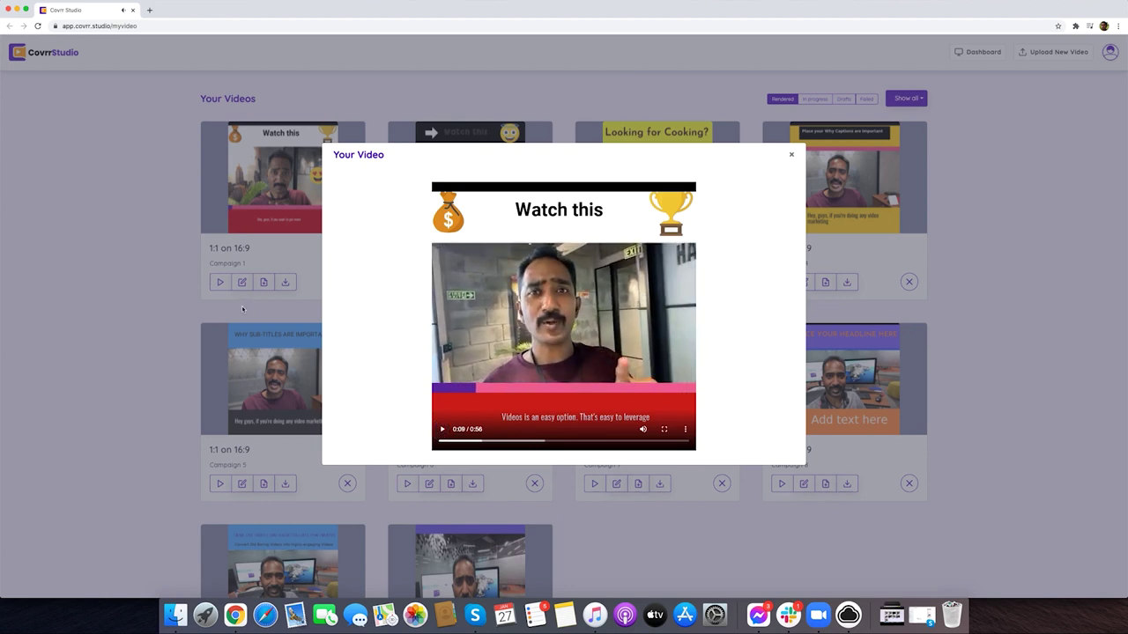
left_click(790, 155)
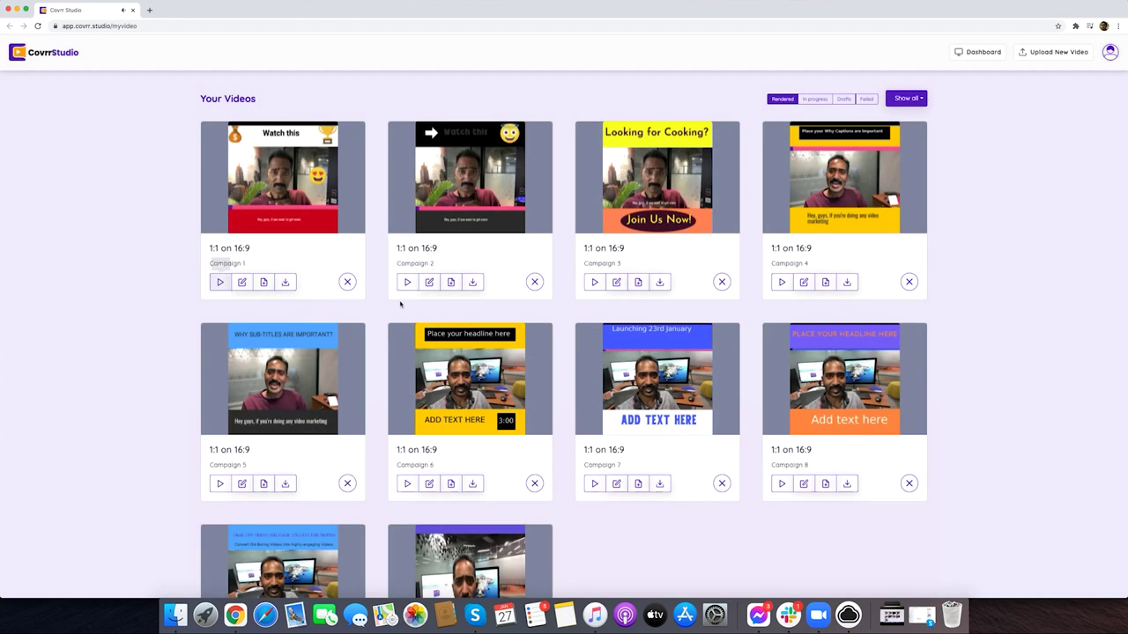
left_click(295, 283)
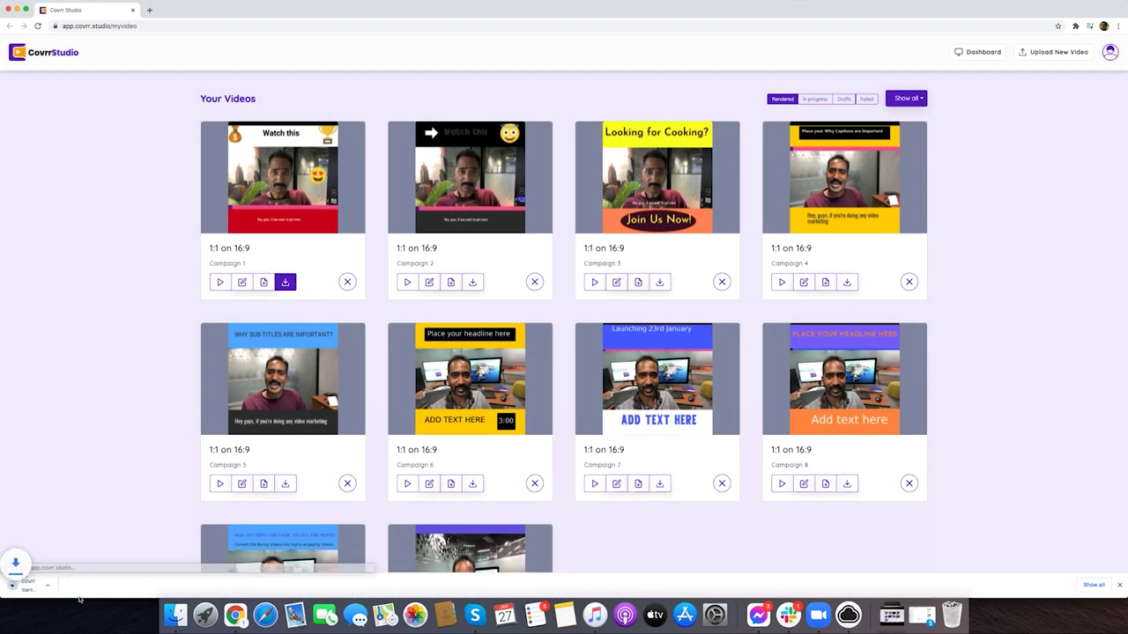